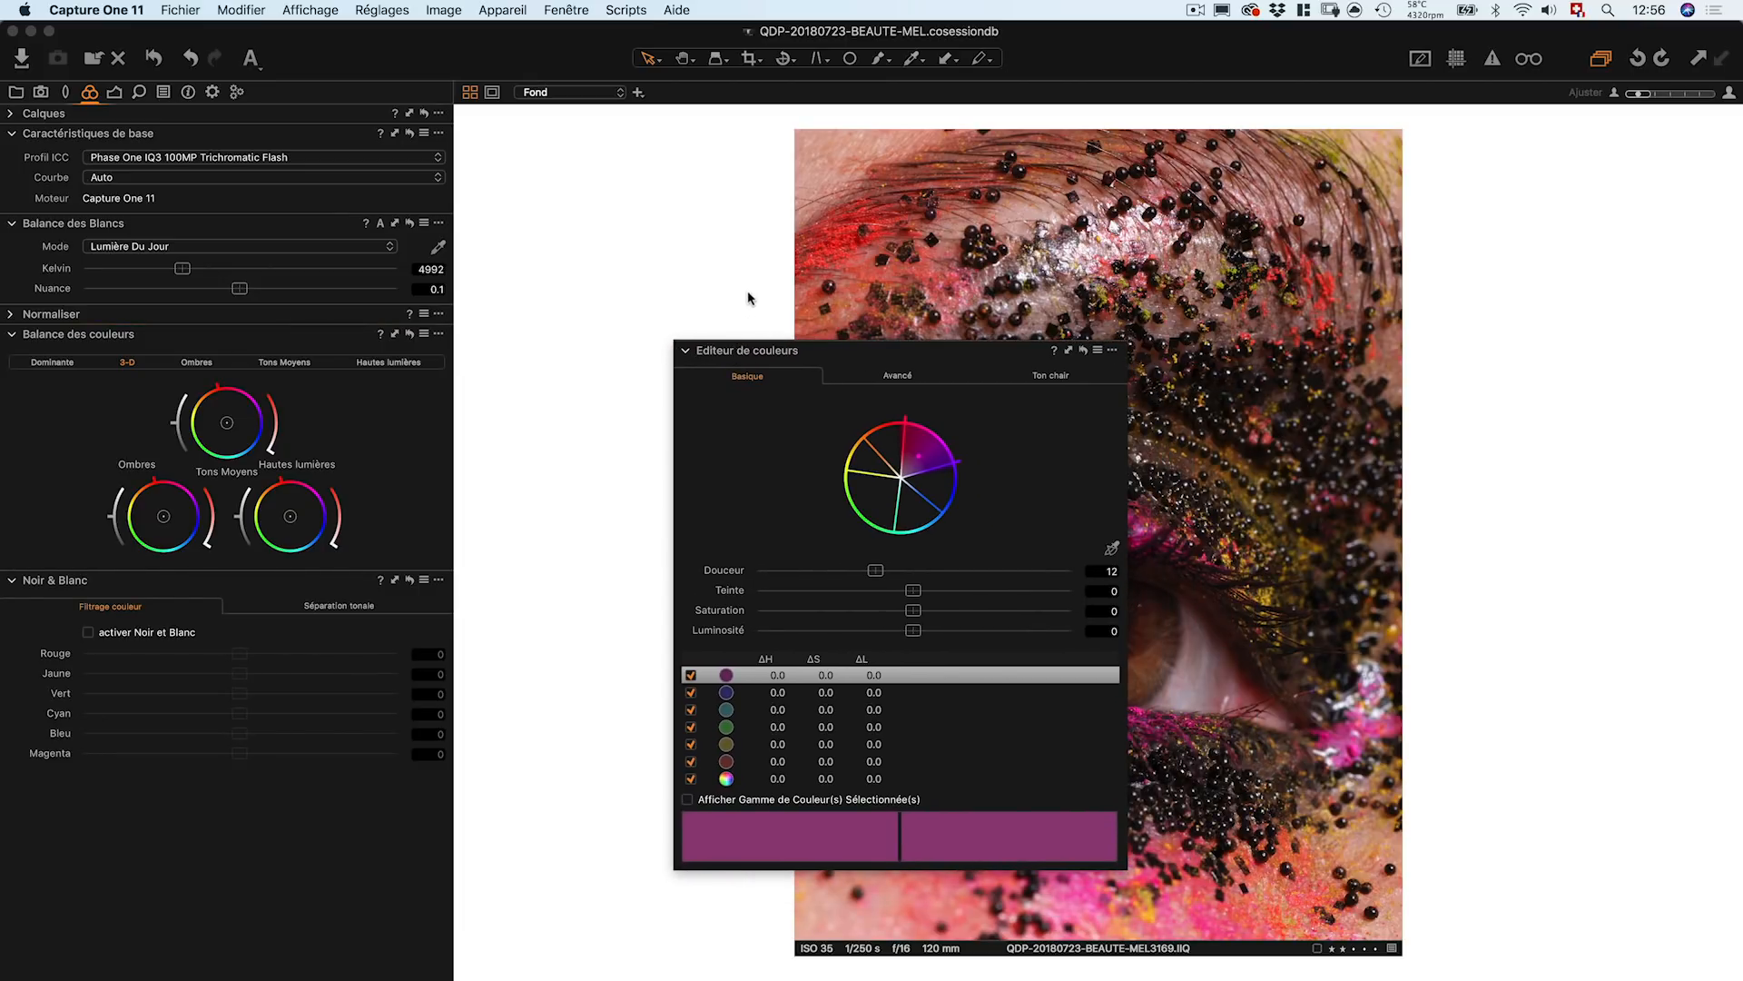
Hide the tools beside the photo and move the floating color editor clear of the image.
key(super+alt+t)
drag(853, 349, 1360, 306)
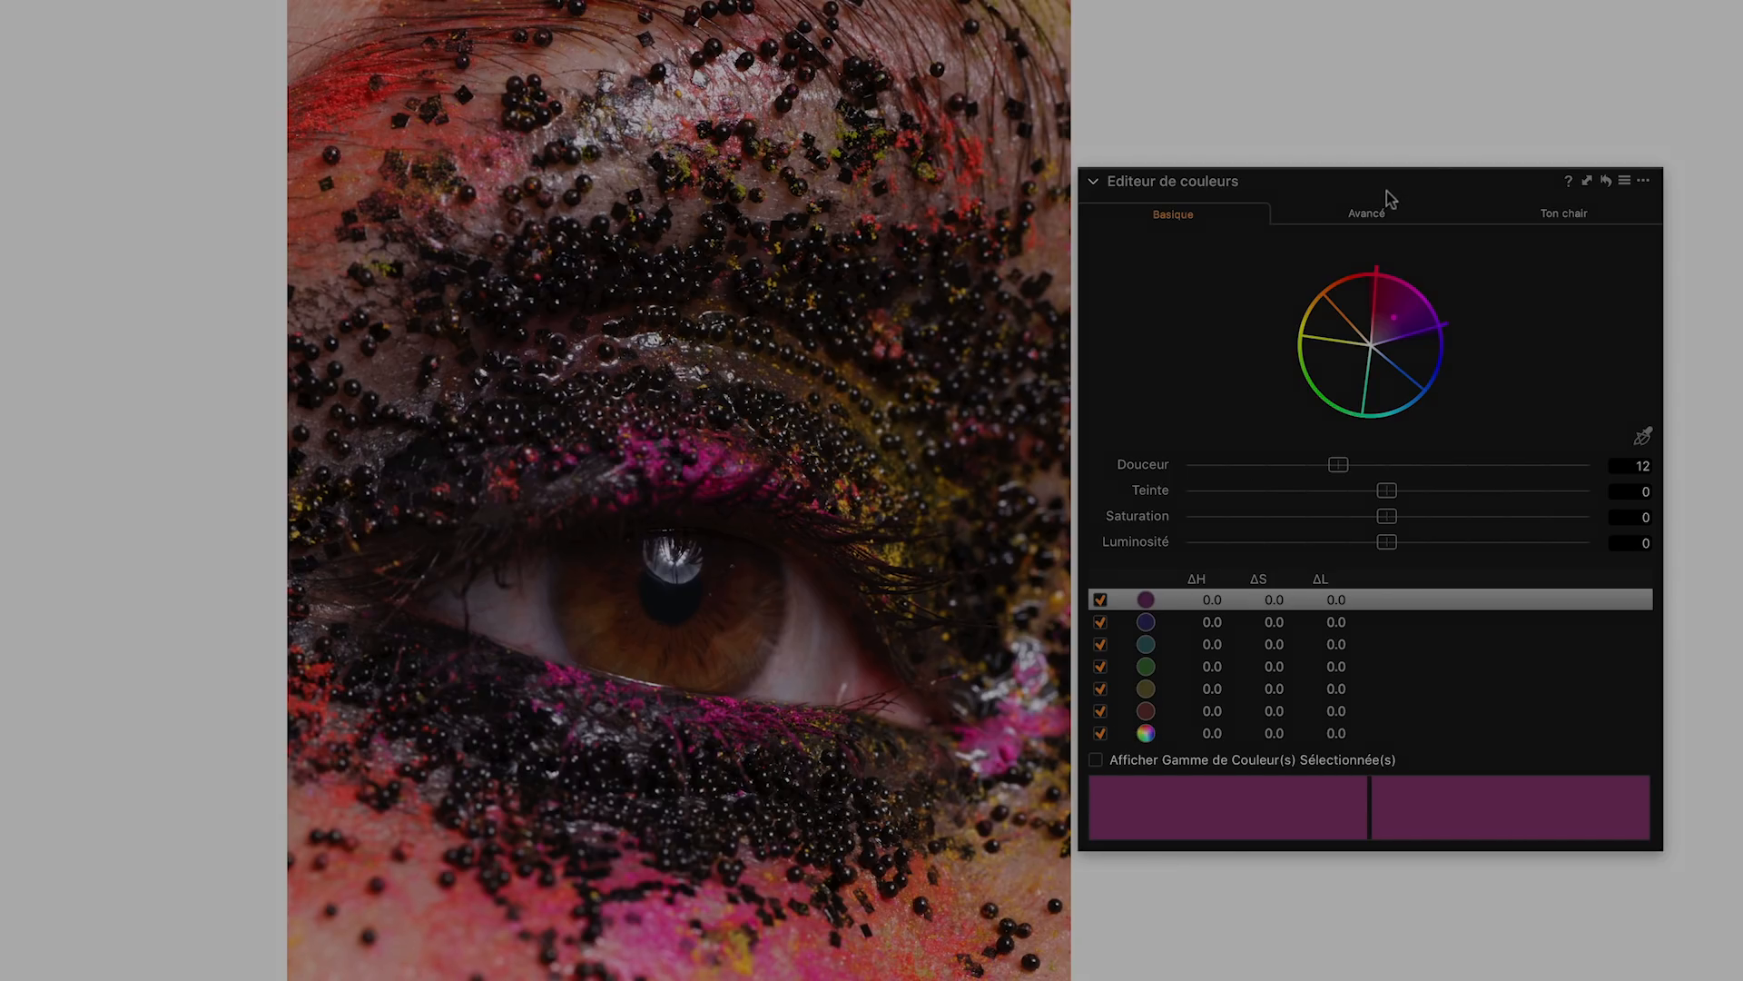
Examine the color editor's Avancé and Ton chair modes, and the red and yellow ranges in Basique mode.
click(1370, 215)
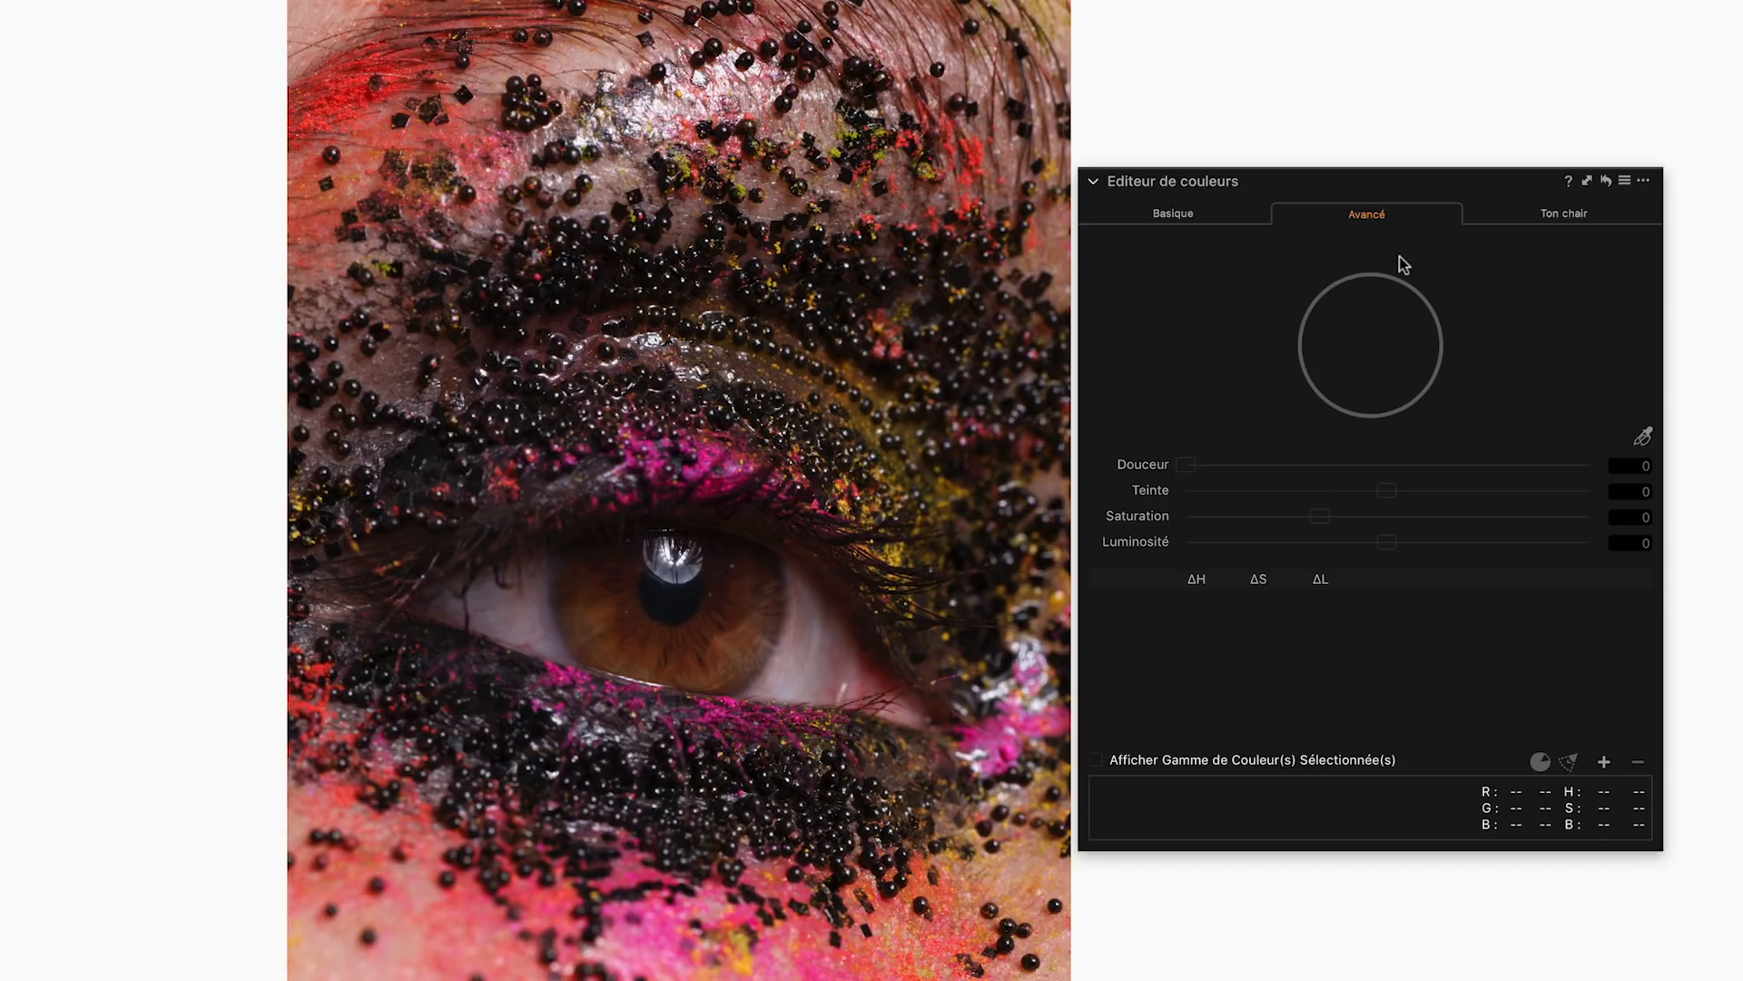
click(1550, 216)
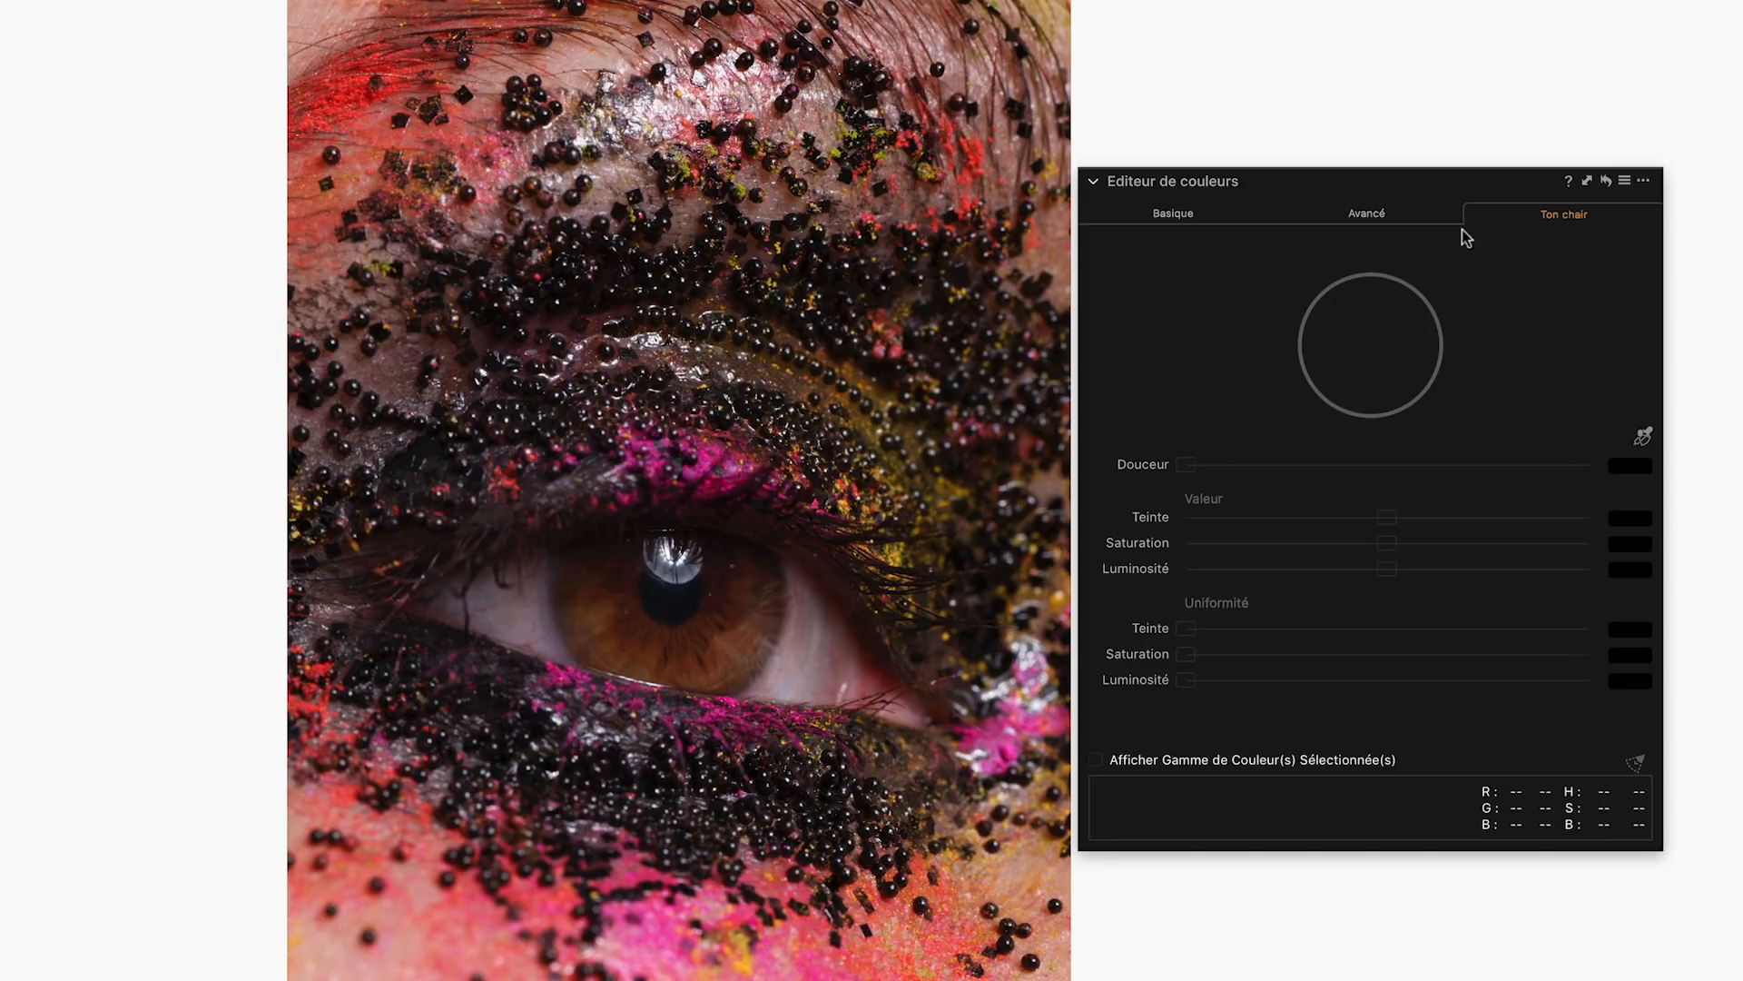
click(1160, 218)
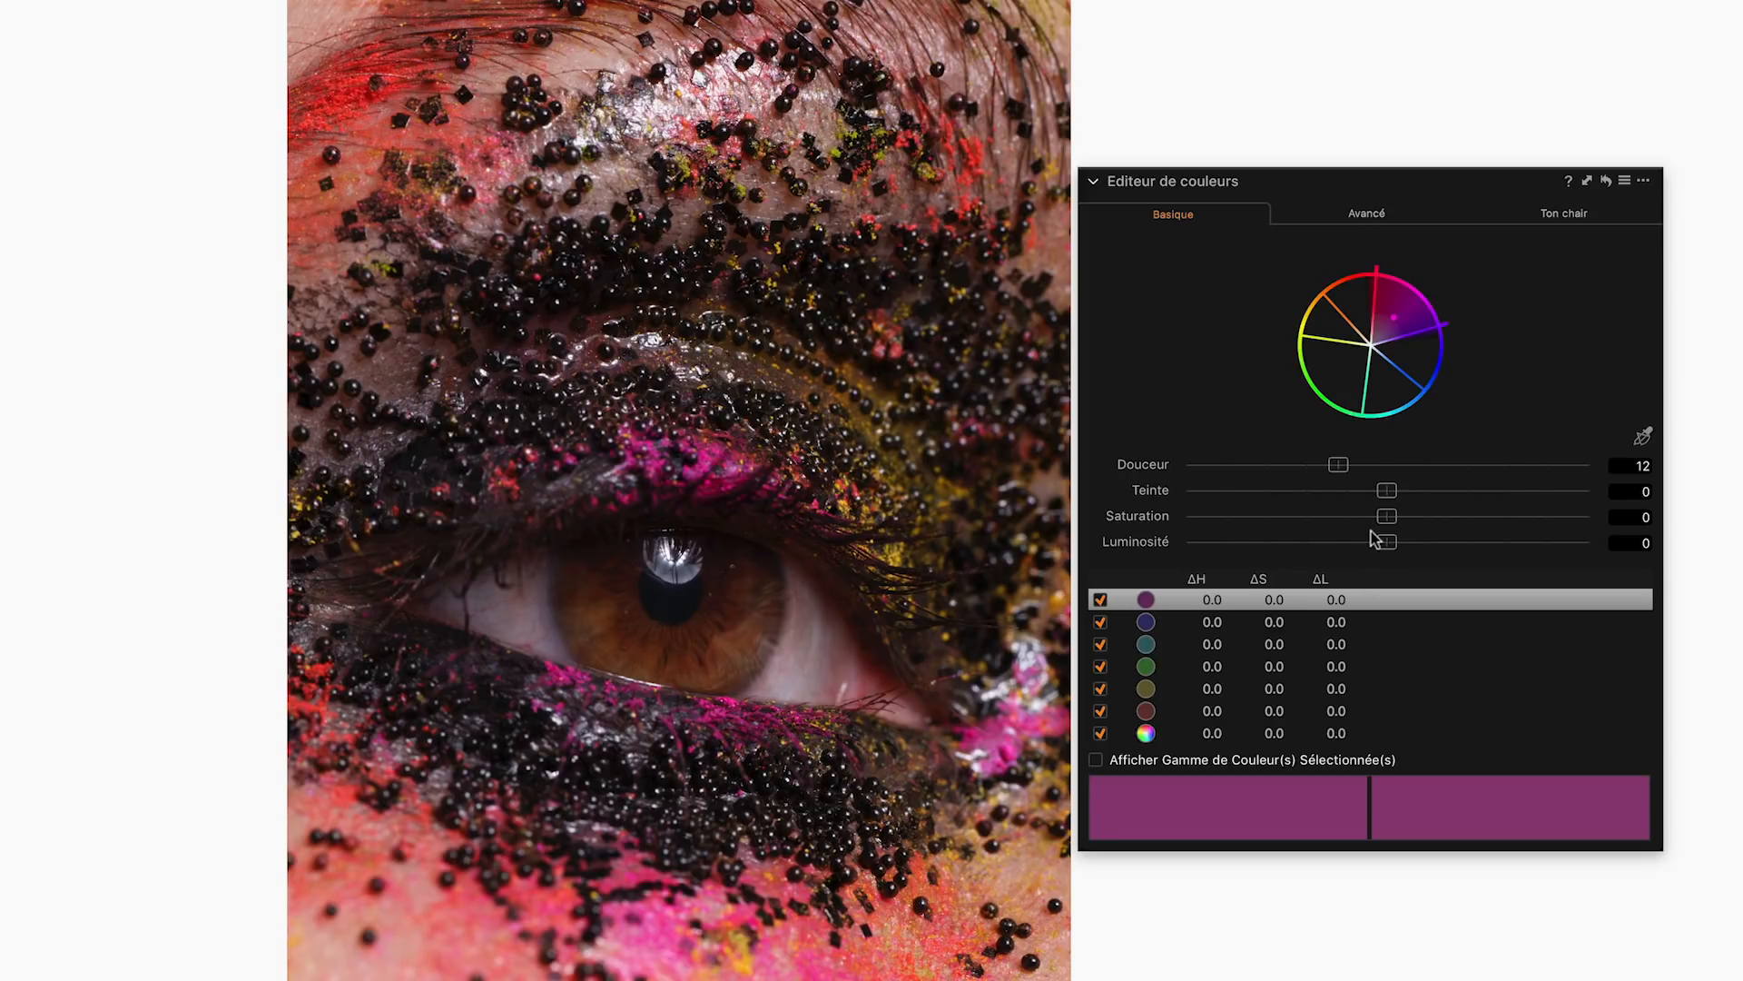
click(1190, 711)
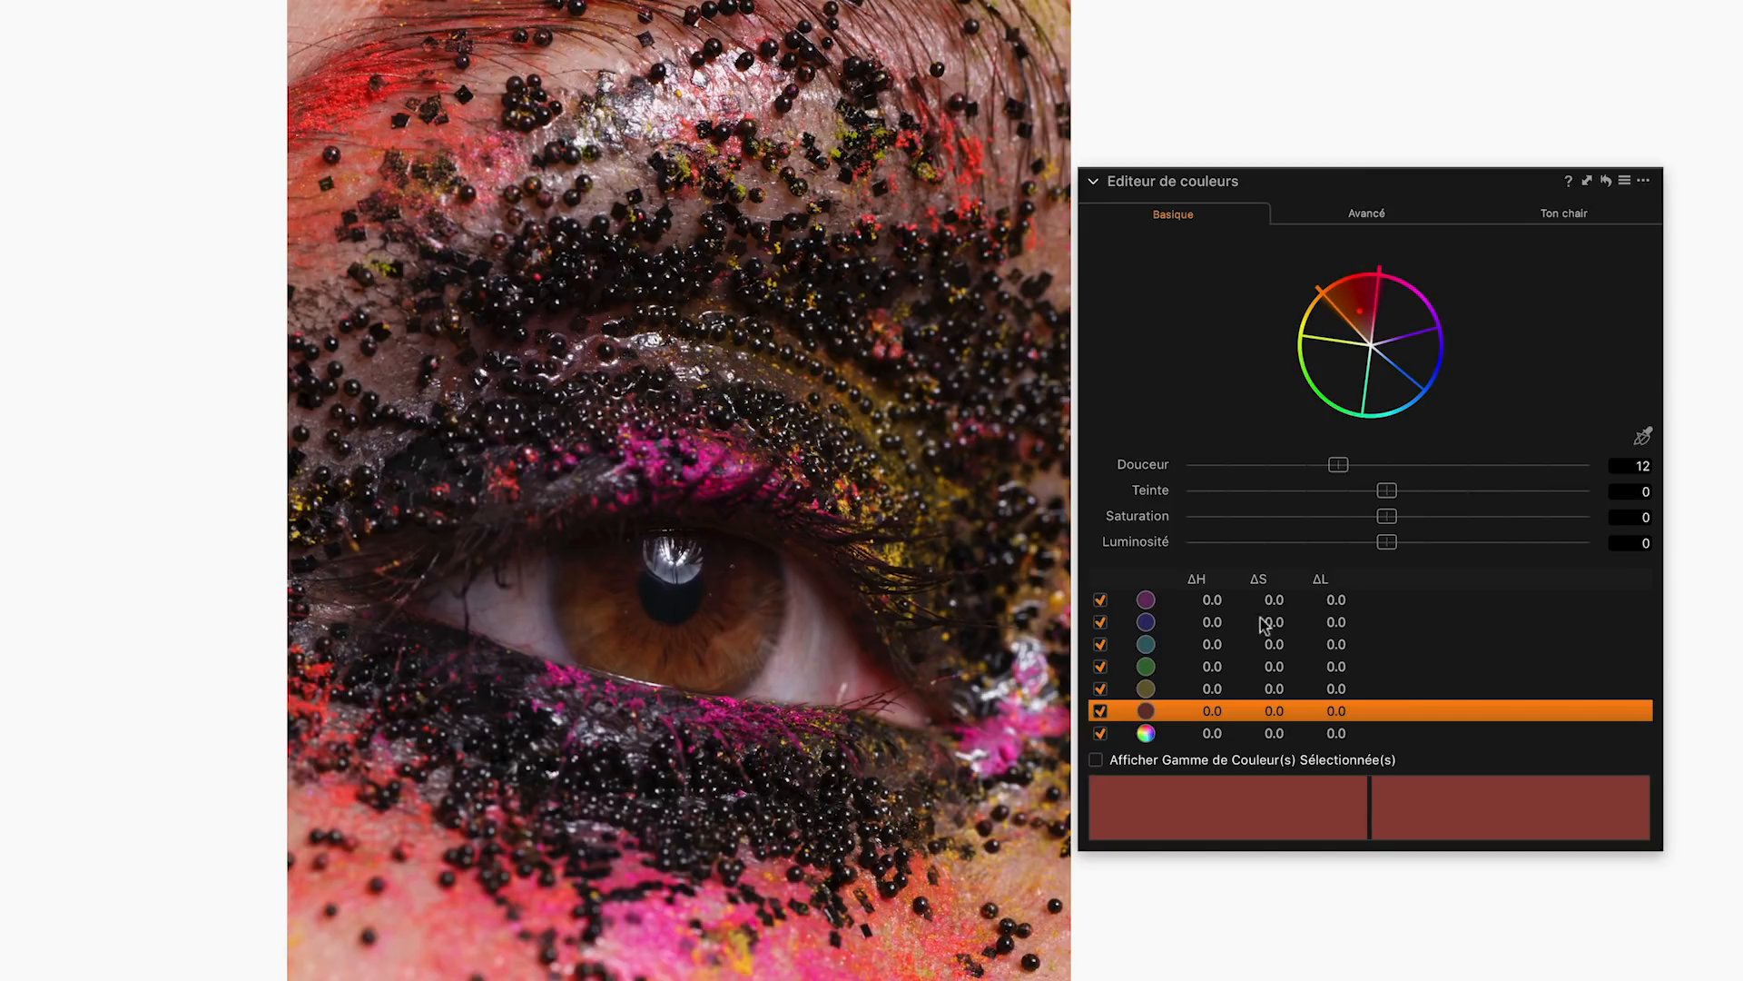
click(1242, 689)
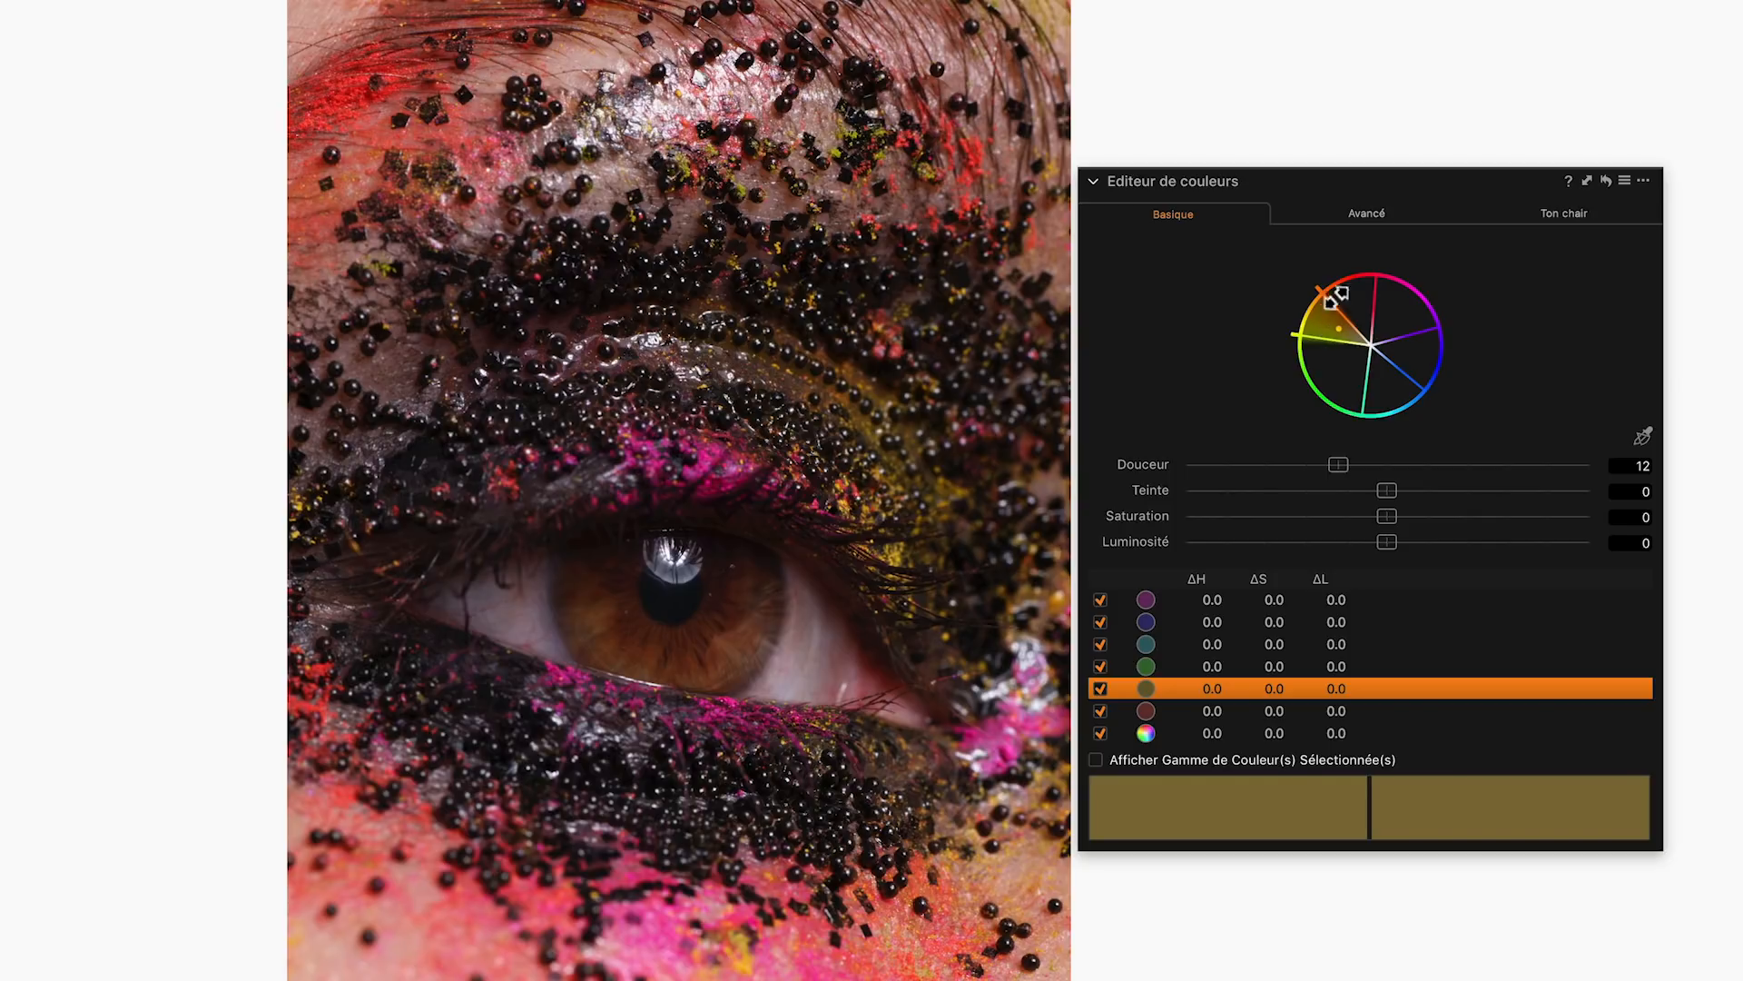
Try shifting the Teinte of the red range, and reset it to 0.
click(1212, 713)
drag(1387, 491, 1657, 522)
double_click(1358, 494)
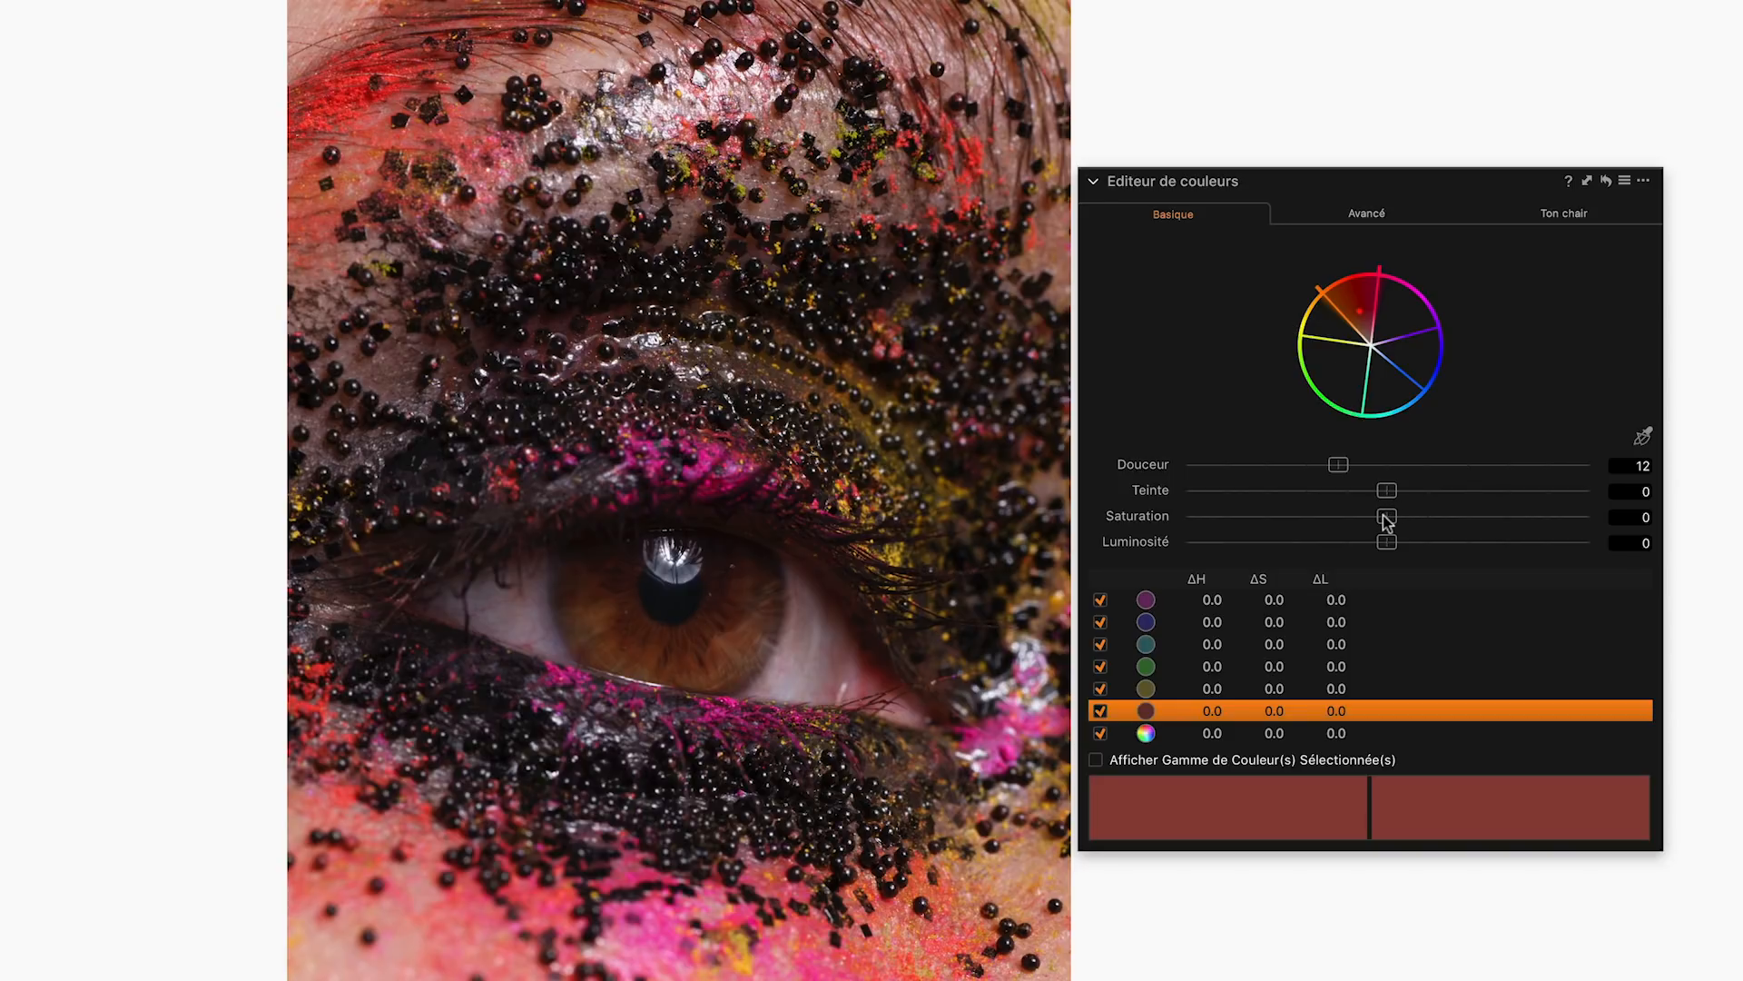
Try the red range's Saturation at 80 and its Luminosité at maximum, and reset both to 0.
drag(1386, 517, 1689, 529)
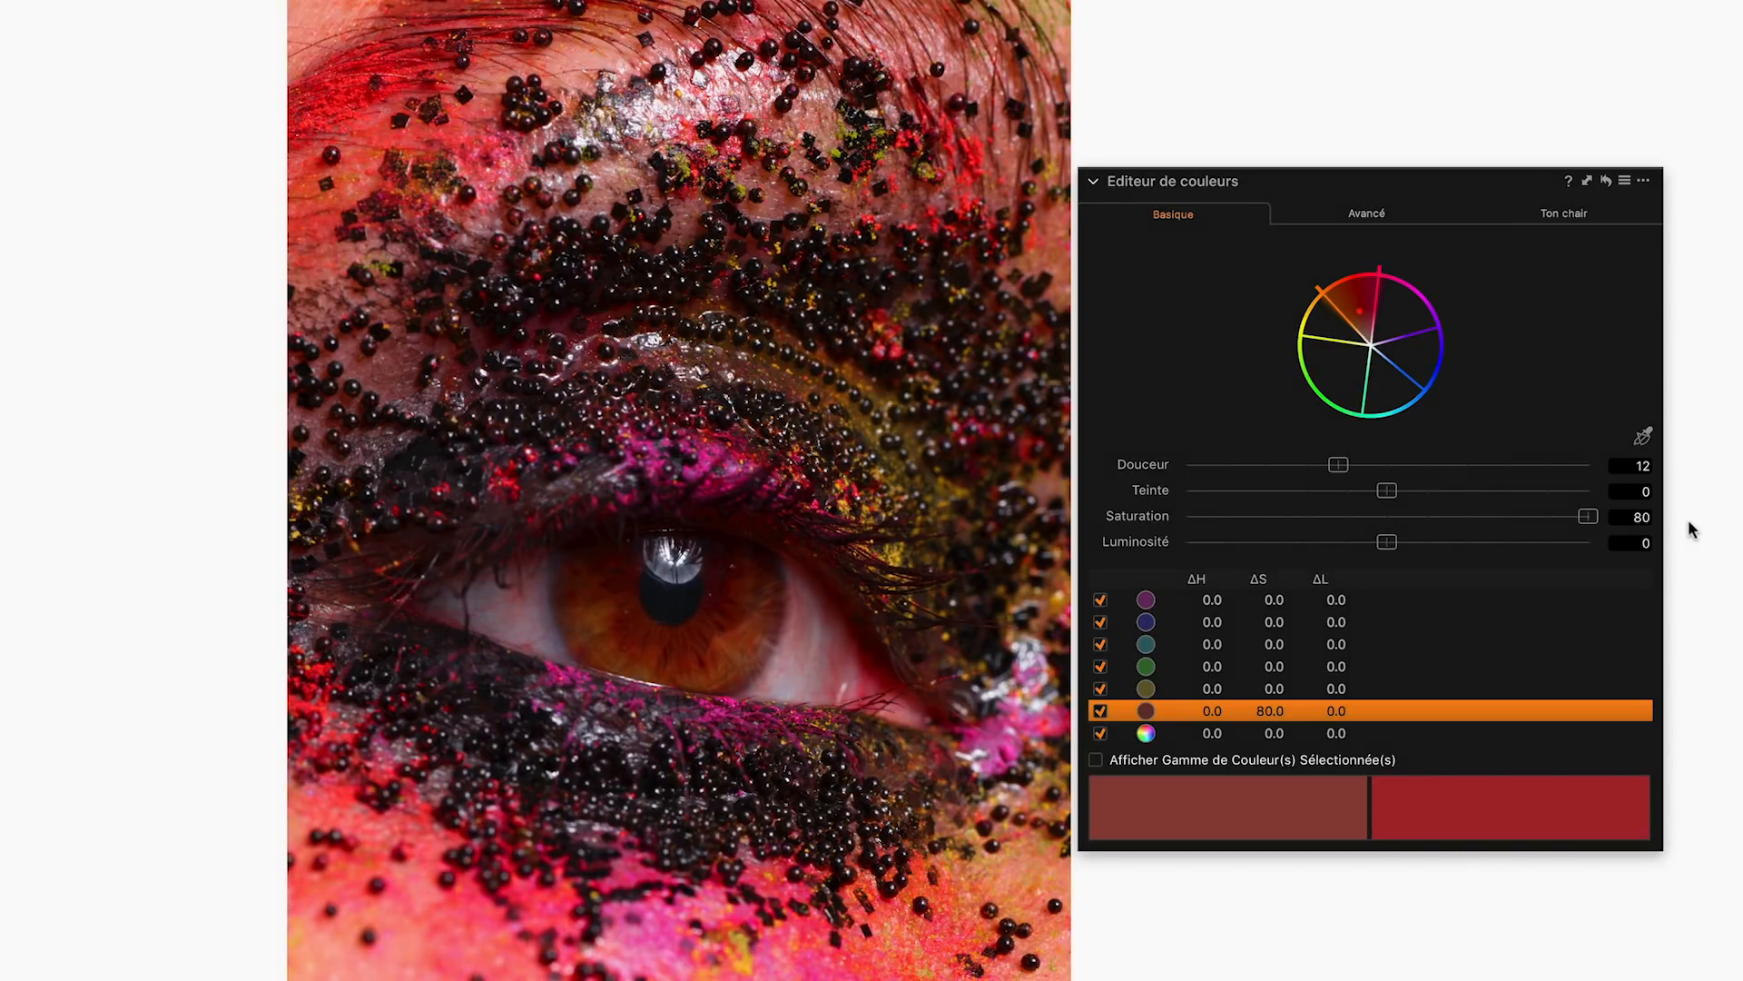
drag(1588, 516, 1403, 535)
double_click(1409, 496)
double_click(1398, 519)
drag(1386, 542, 1589, 542)
double_click(1588, 542)
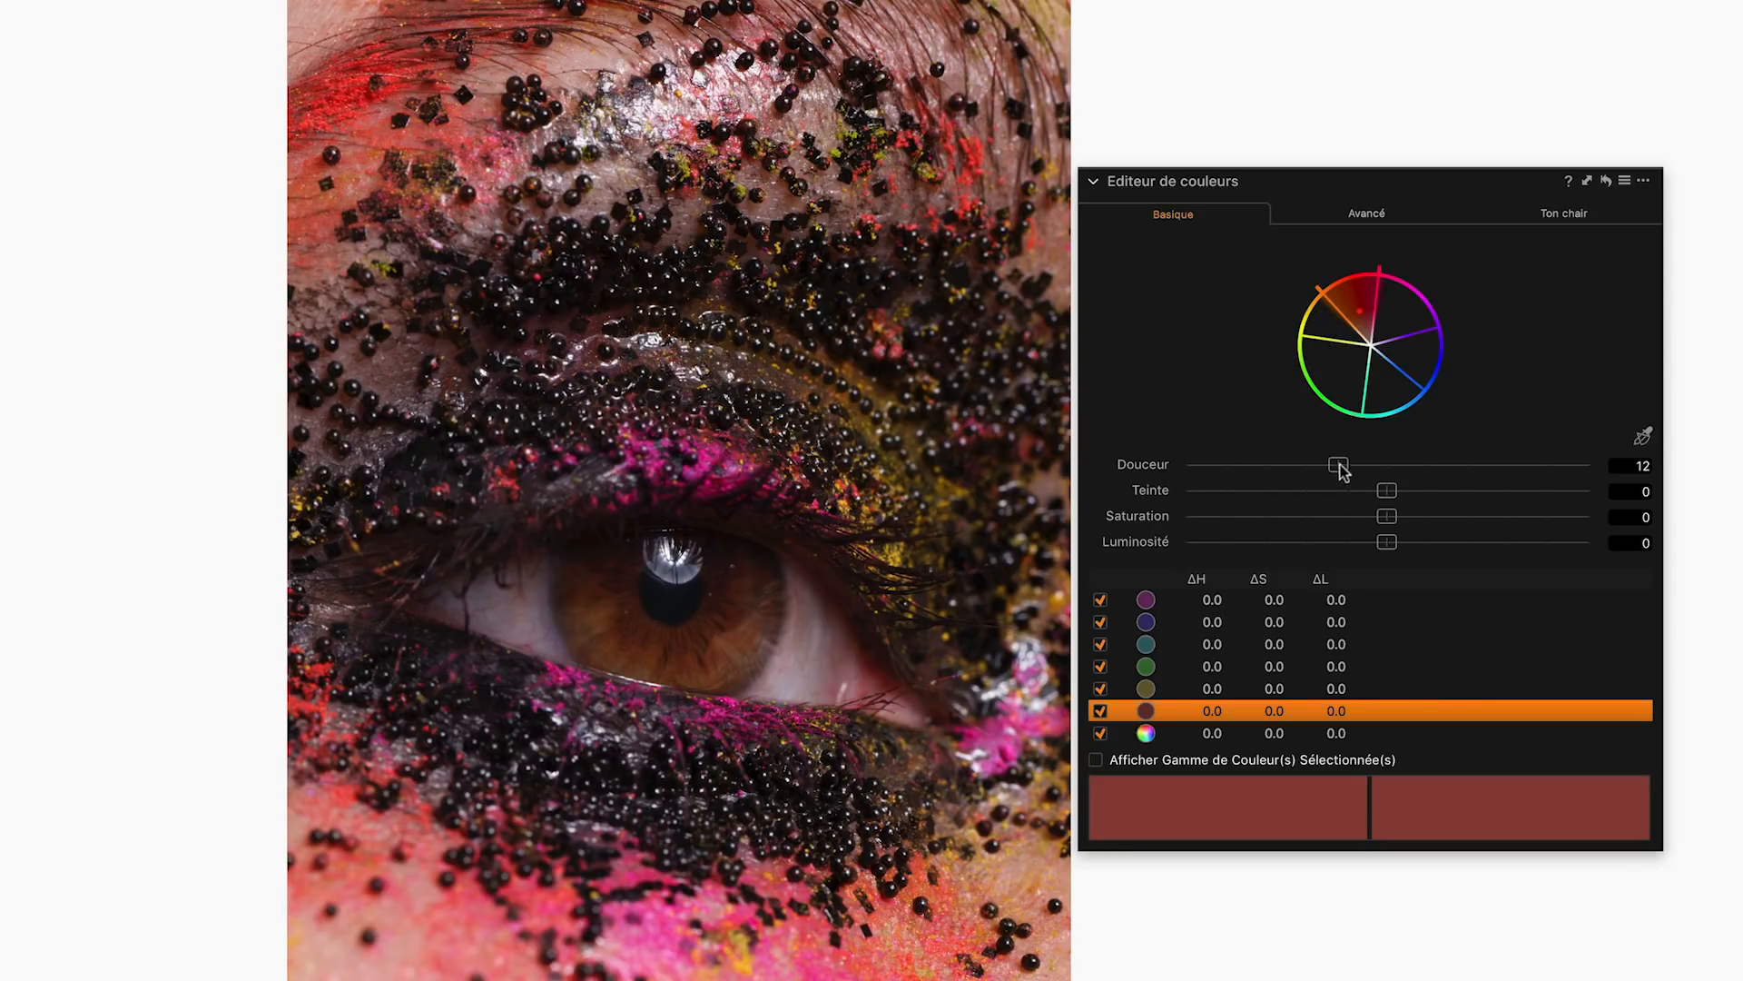
Try the red range's Douceur at its maximum and minimum, and return it to 12.
drag(1342, 467, 1588, 465)
drag(1282, 465, 1102, 446)
drag(1187, 463, 1338, 464)
Try narrowing the red range by shifting its orange boundary on the color wheel, and widen it back.
drag(1328, 293, 1362, 276)
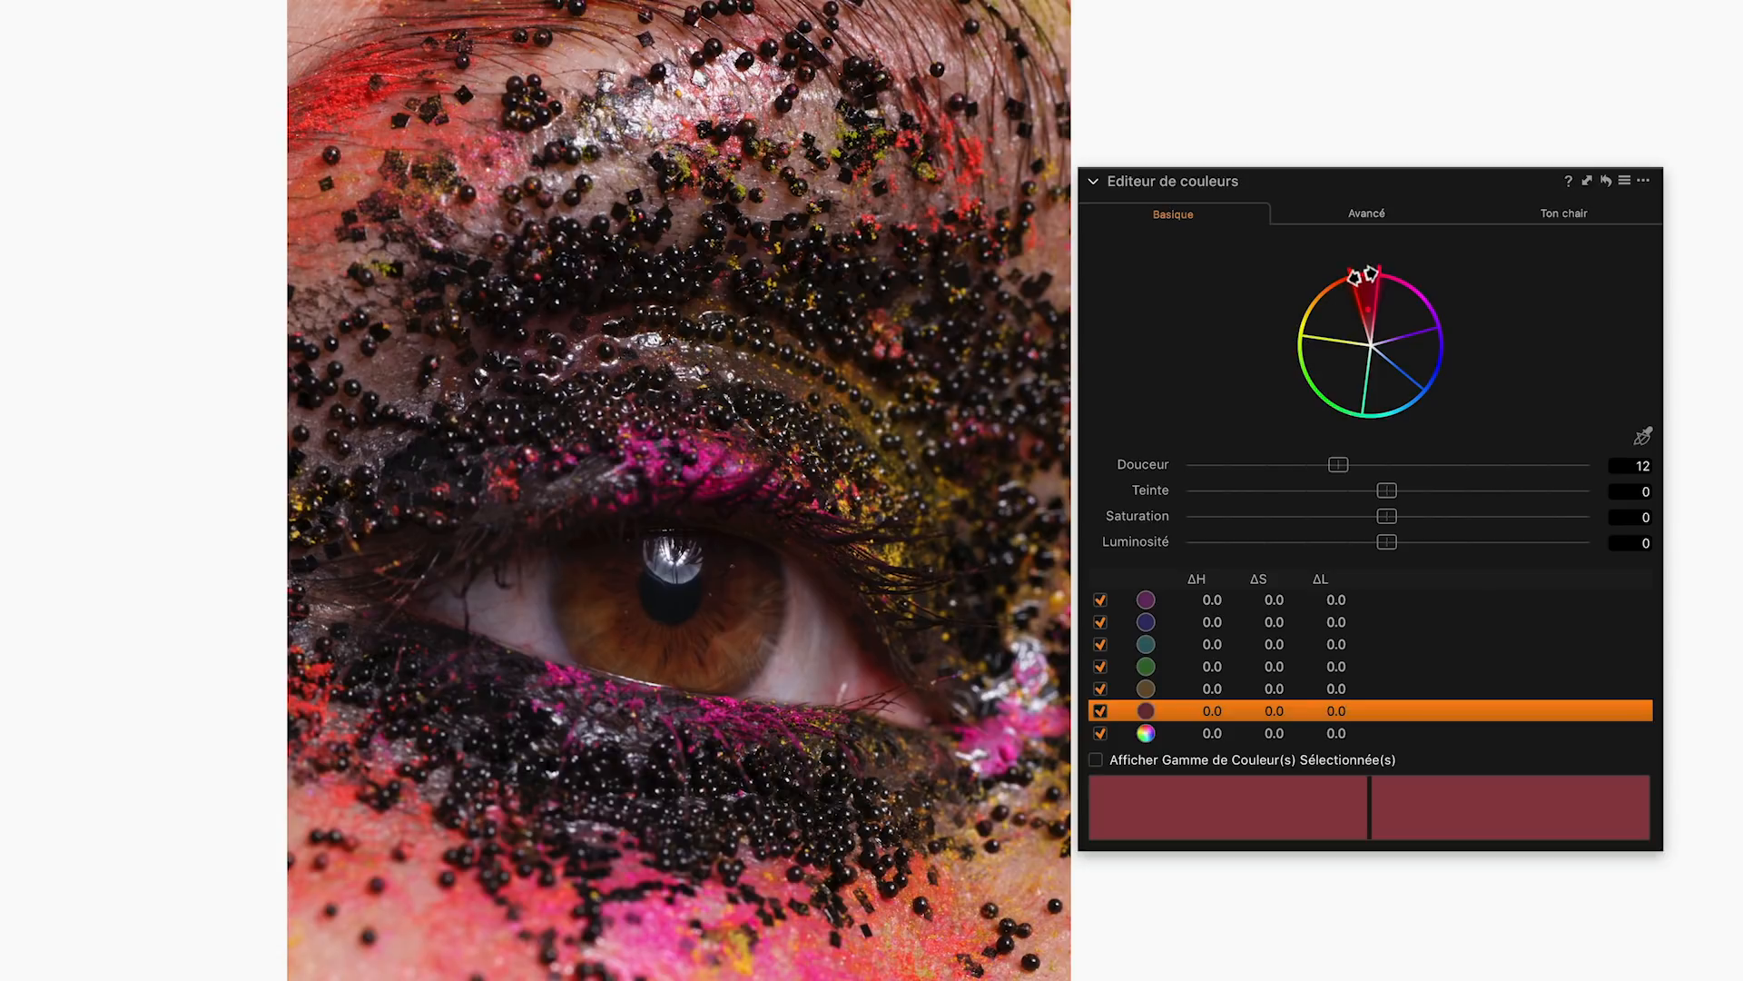
drag(1363, 275, 1314, 287)
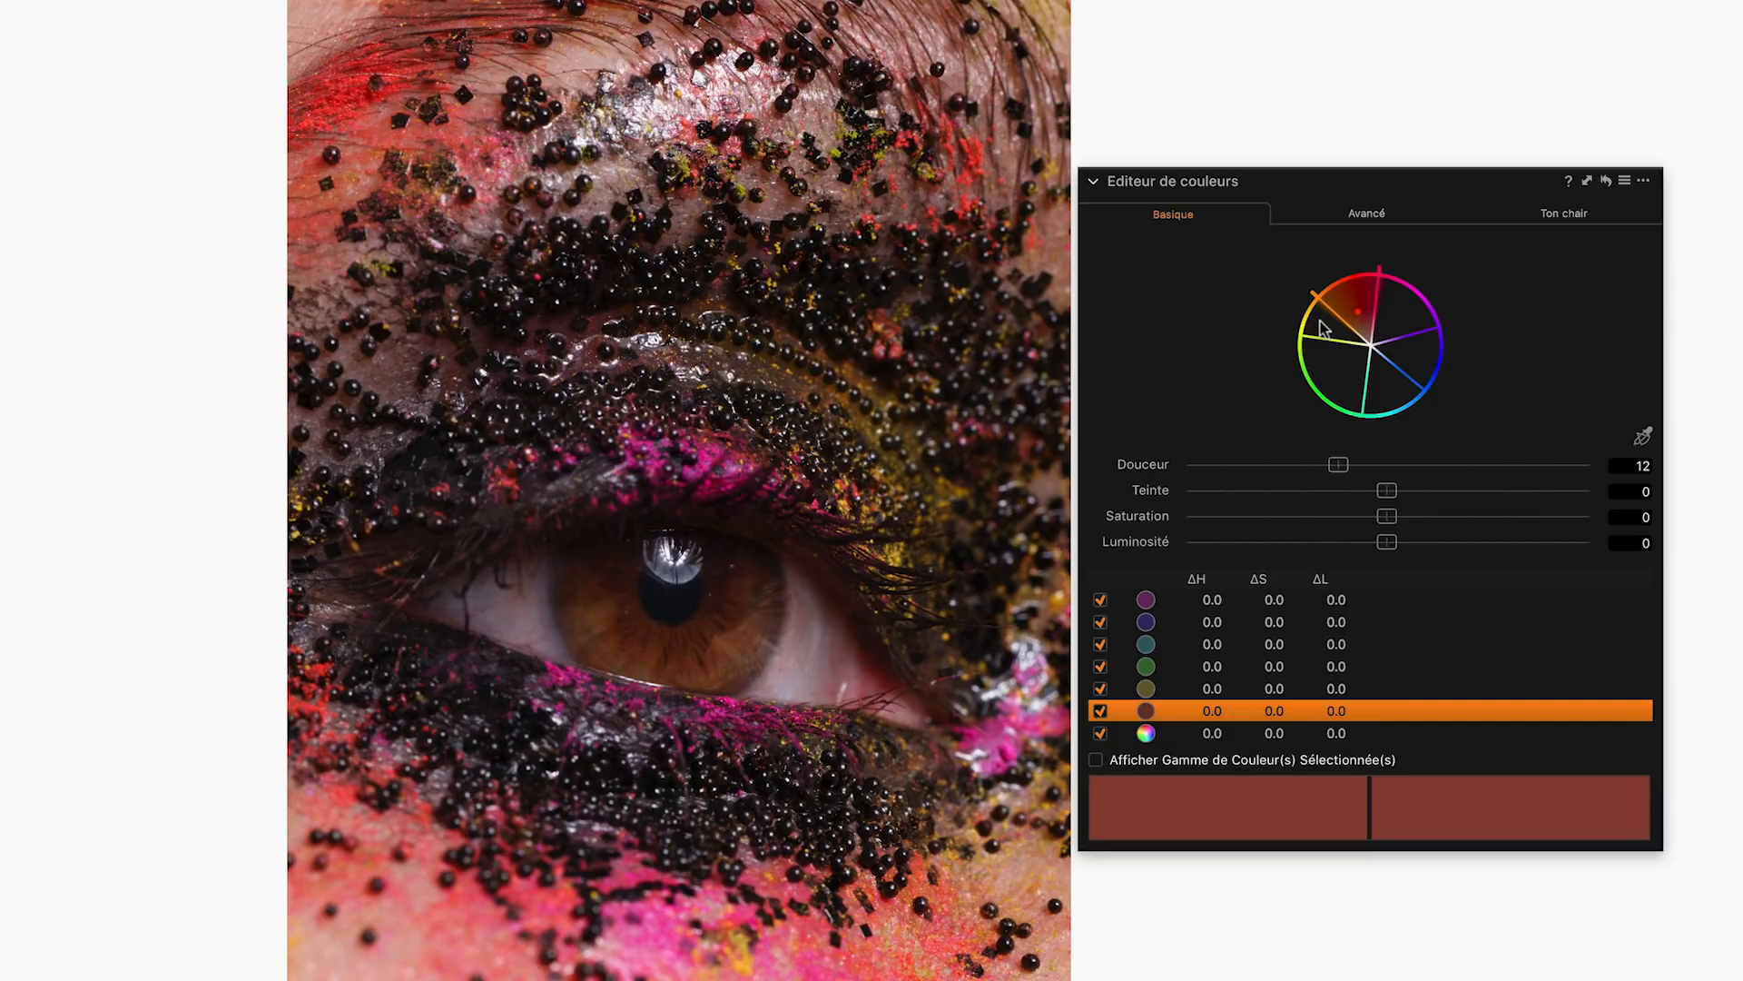
Sample the pink makeup above the eye to select its color range, and show only the selected range in color.
click(1645, 436)
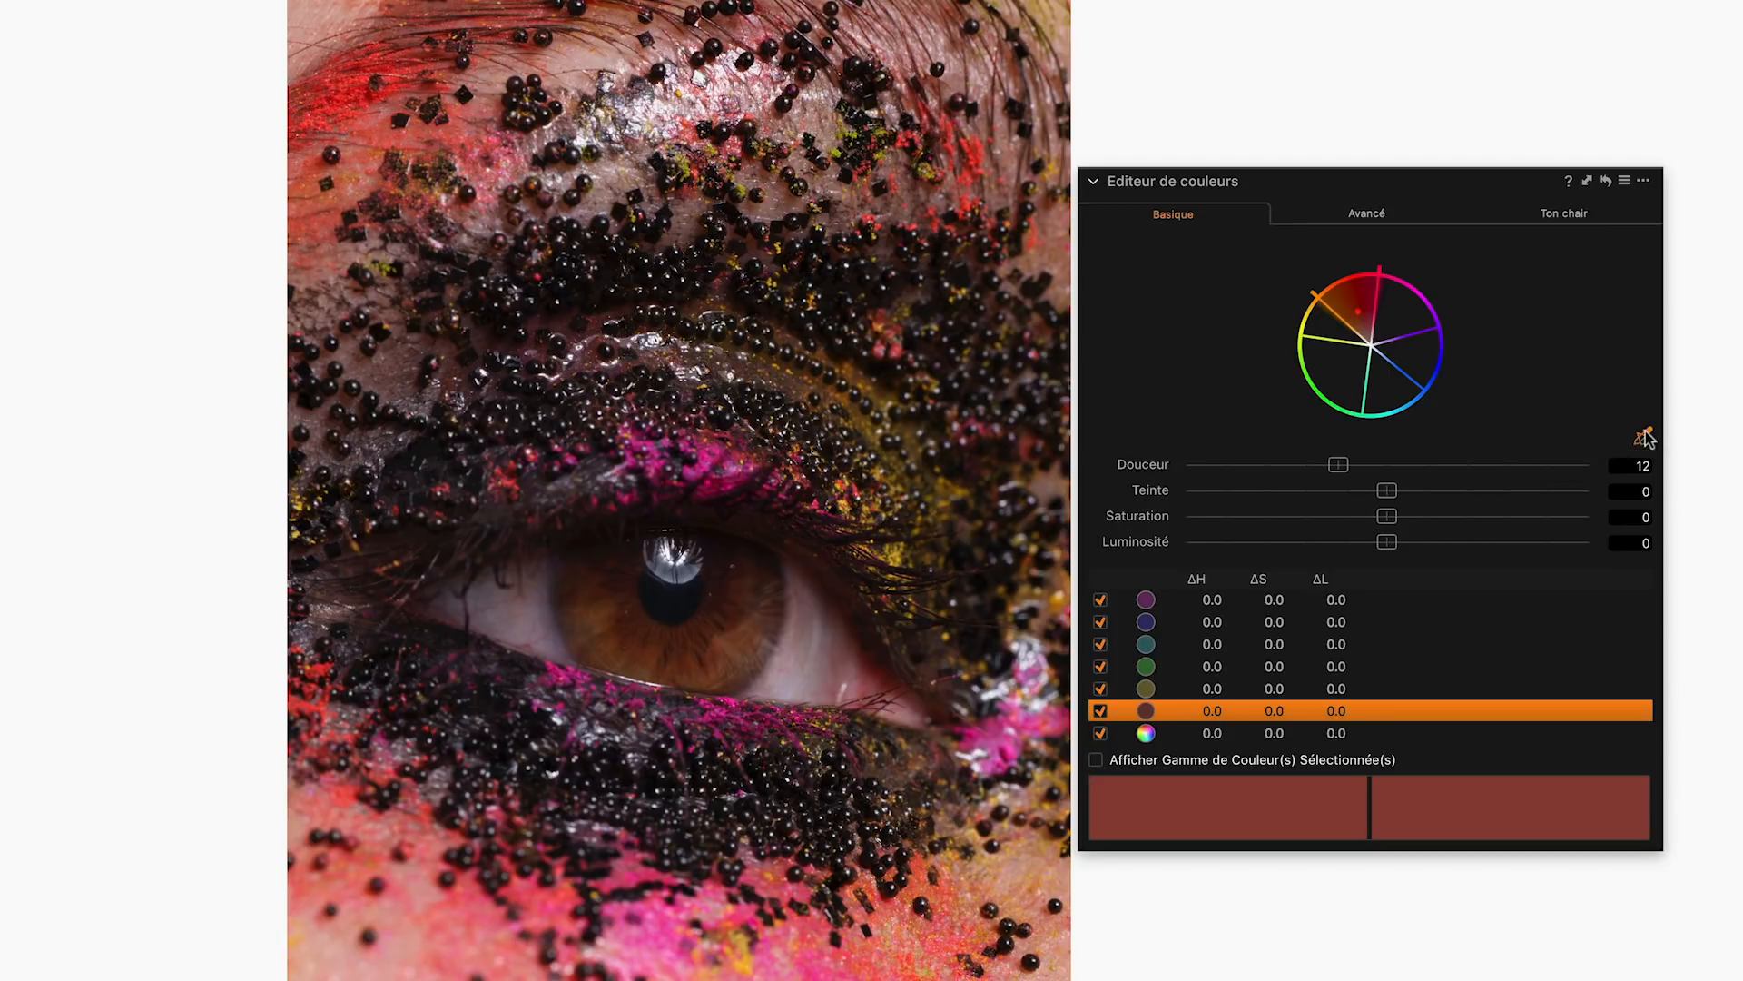
click(703, 465)
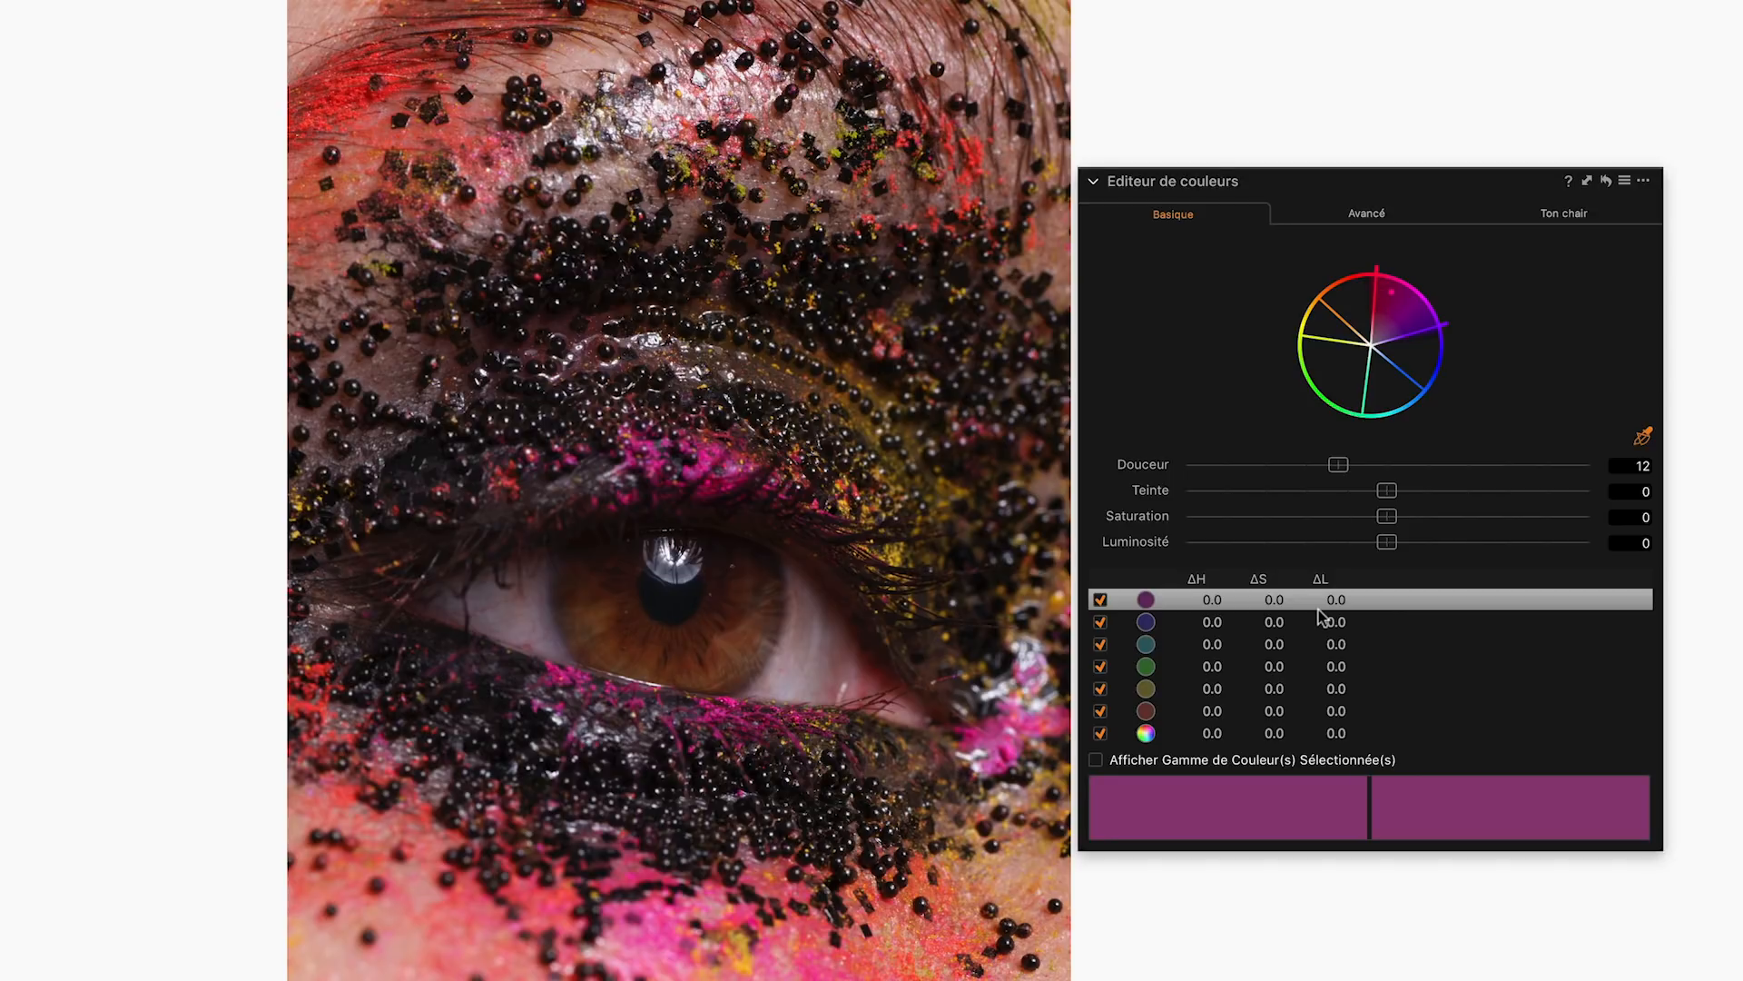
click(1160, 759)
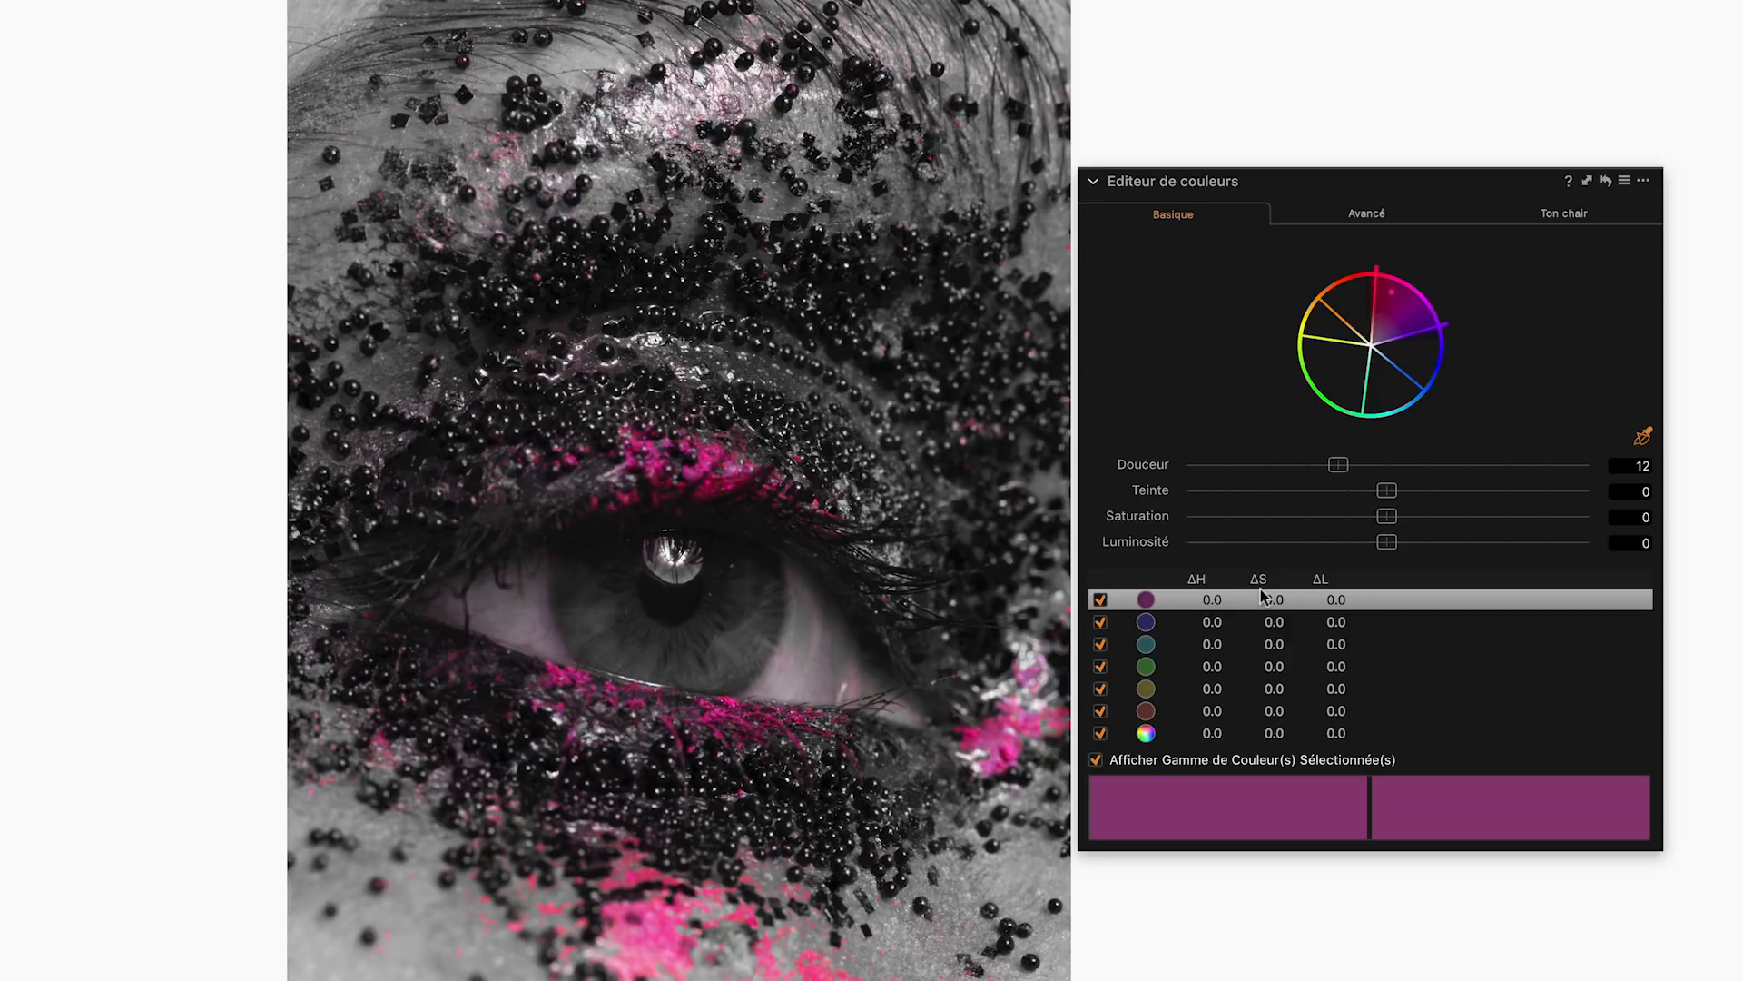
Preview the blue, yellow and red ranges in isolation on the photo.
click(1232, 619)
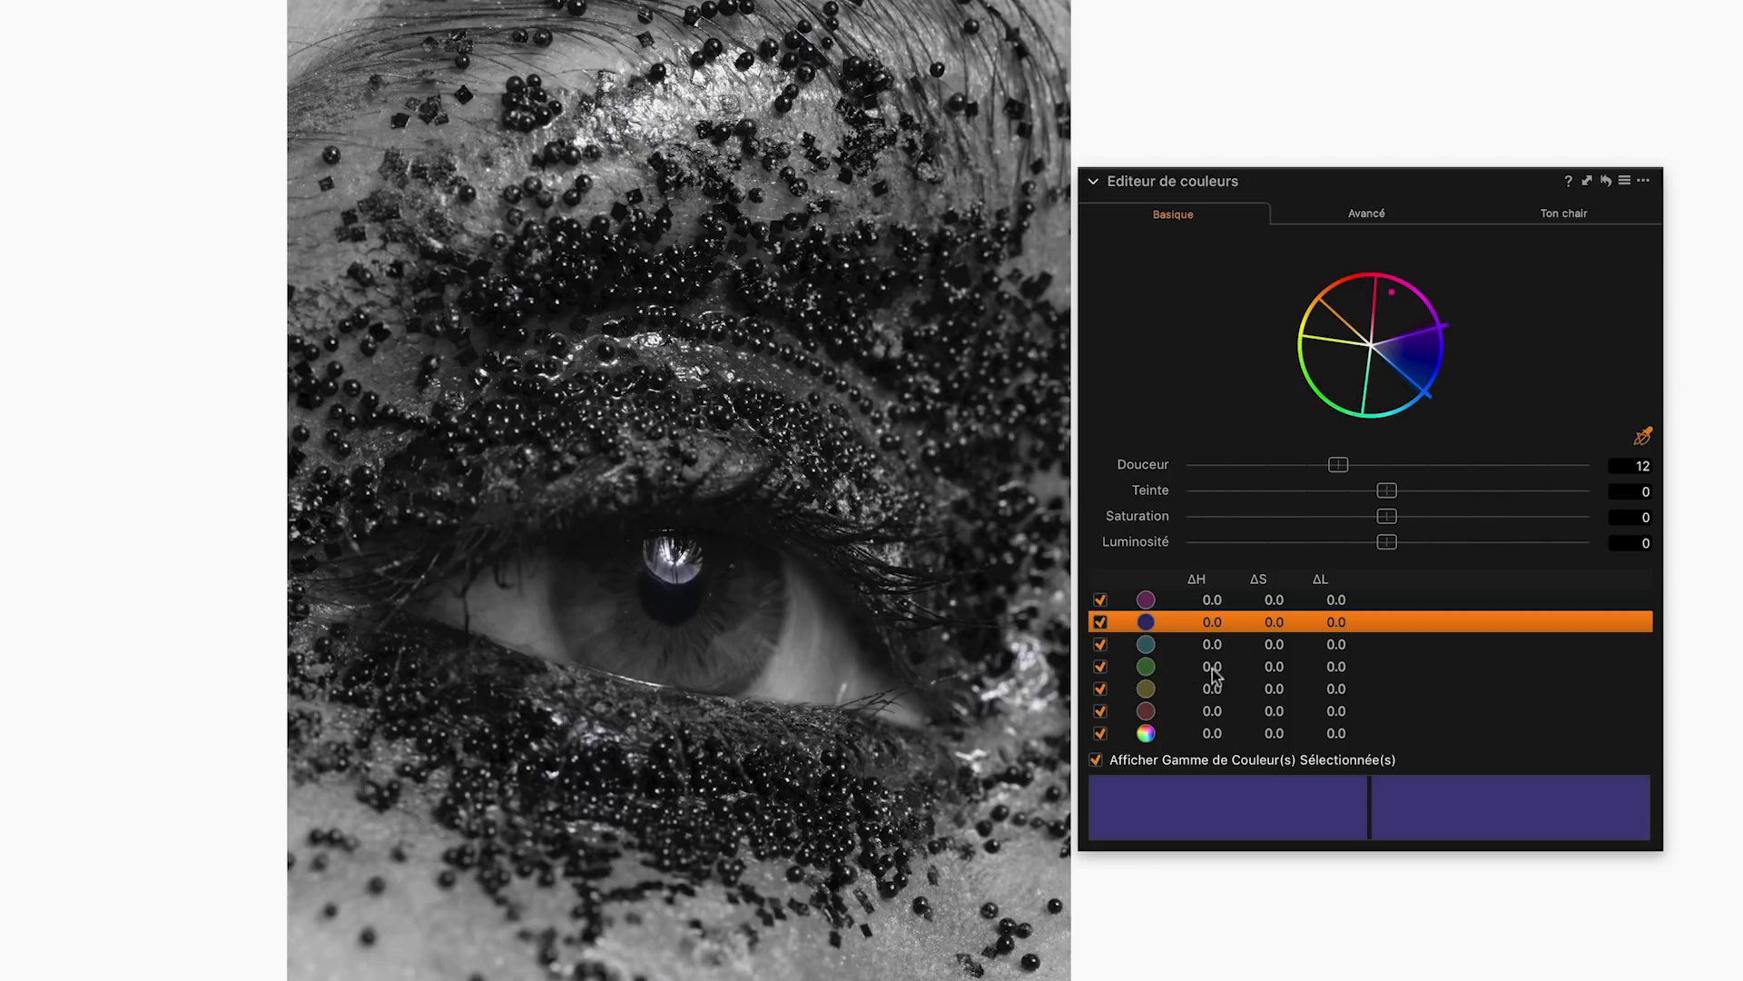
click(1235, 688)
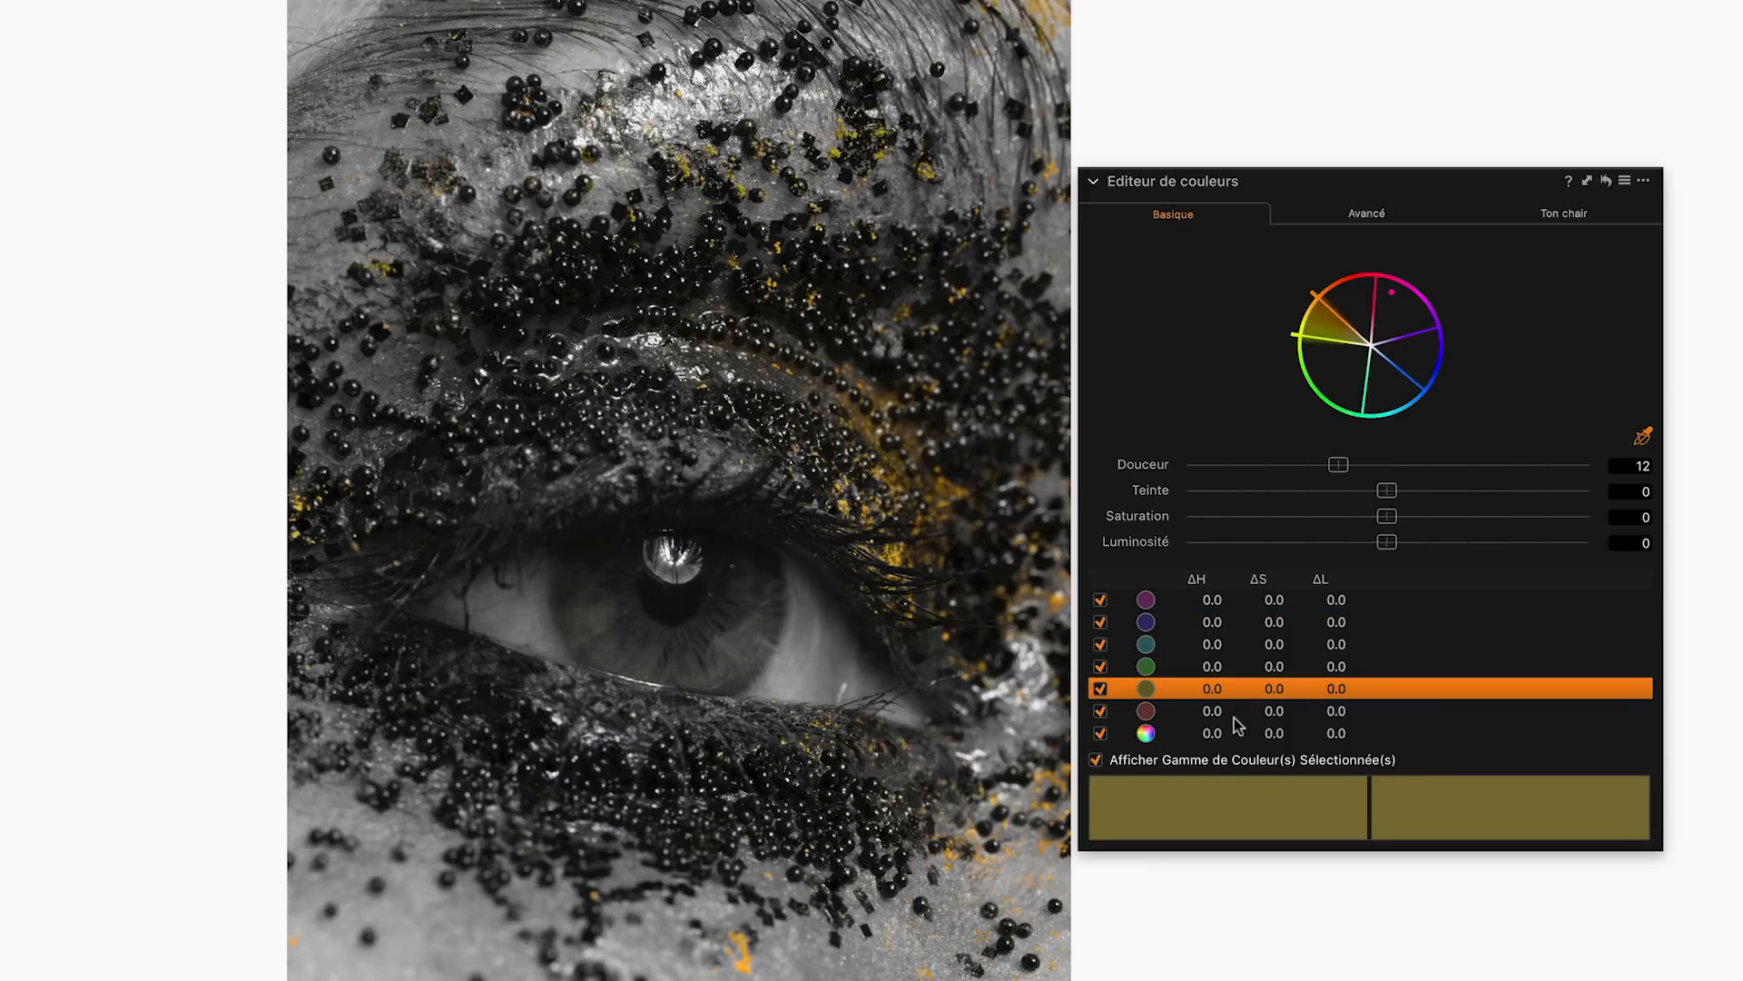
click(1227, 710)
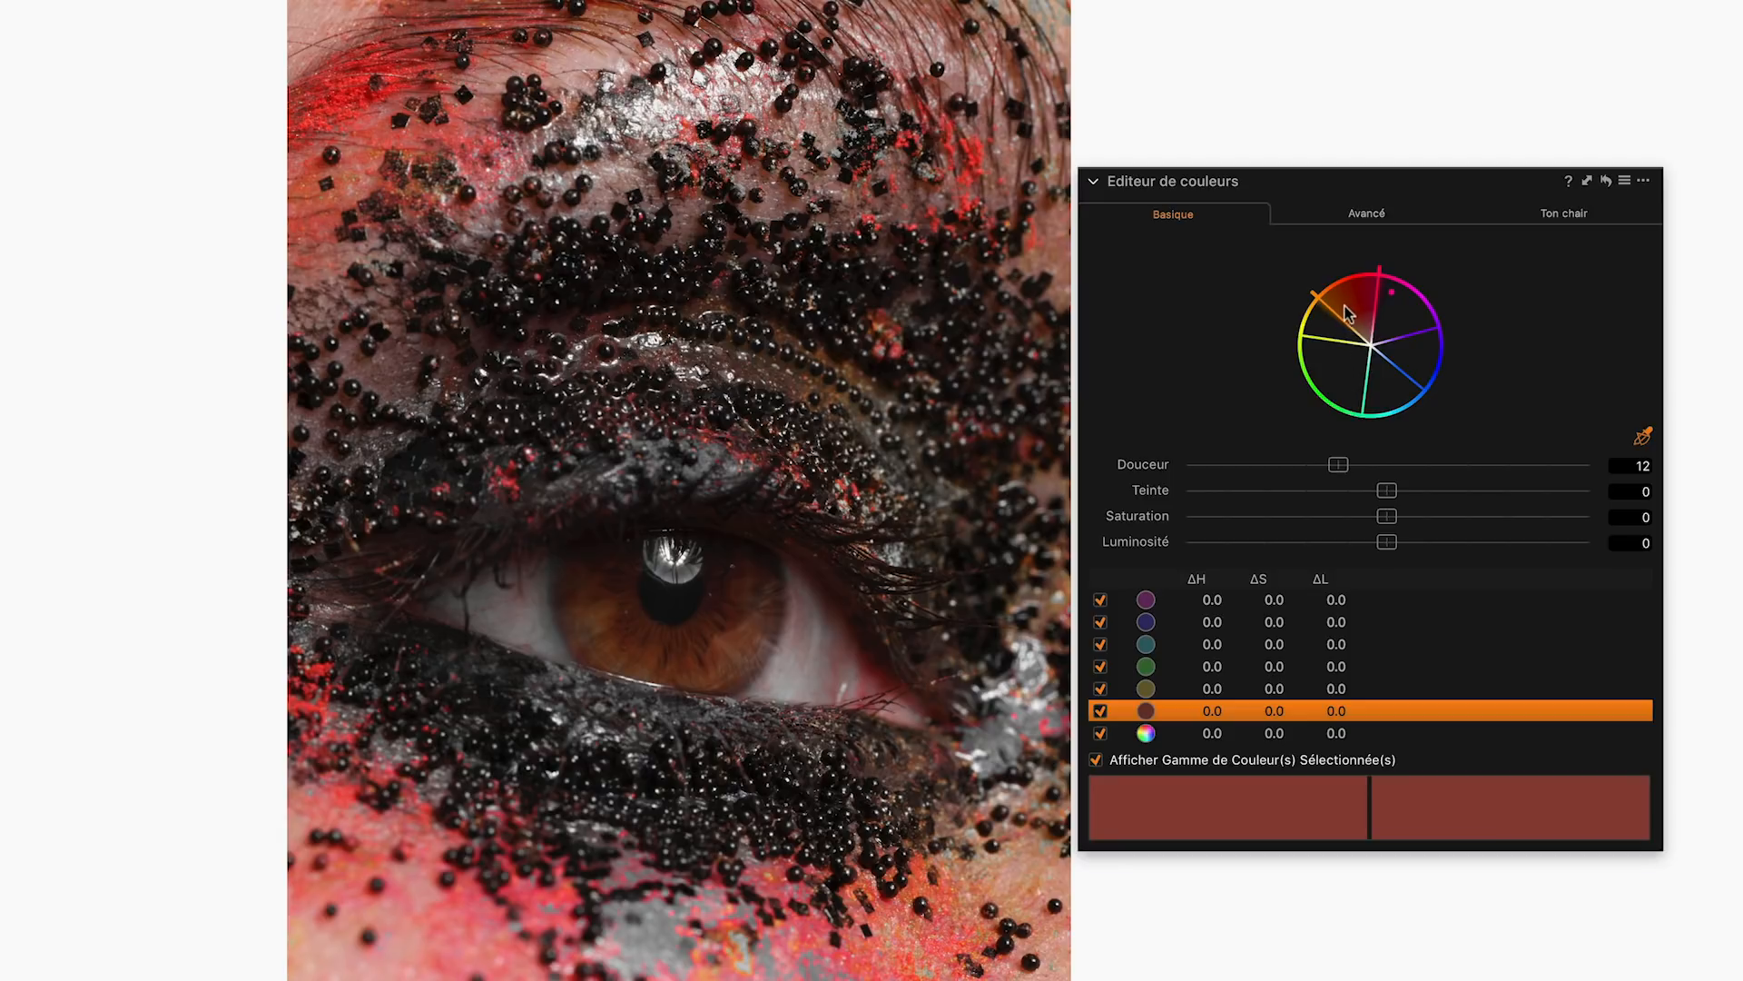
Turn off the display of the selected color range and switch the color editor to Avancé mode.
click(1362, 219)
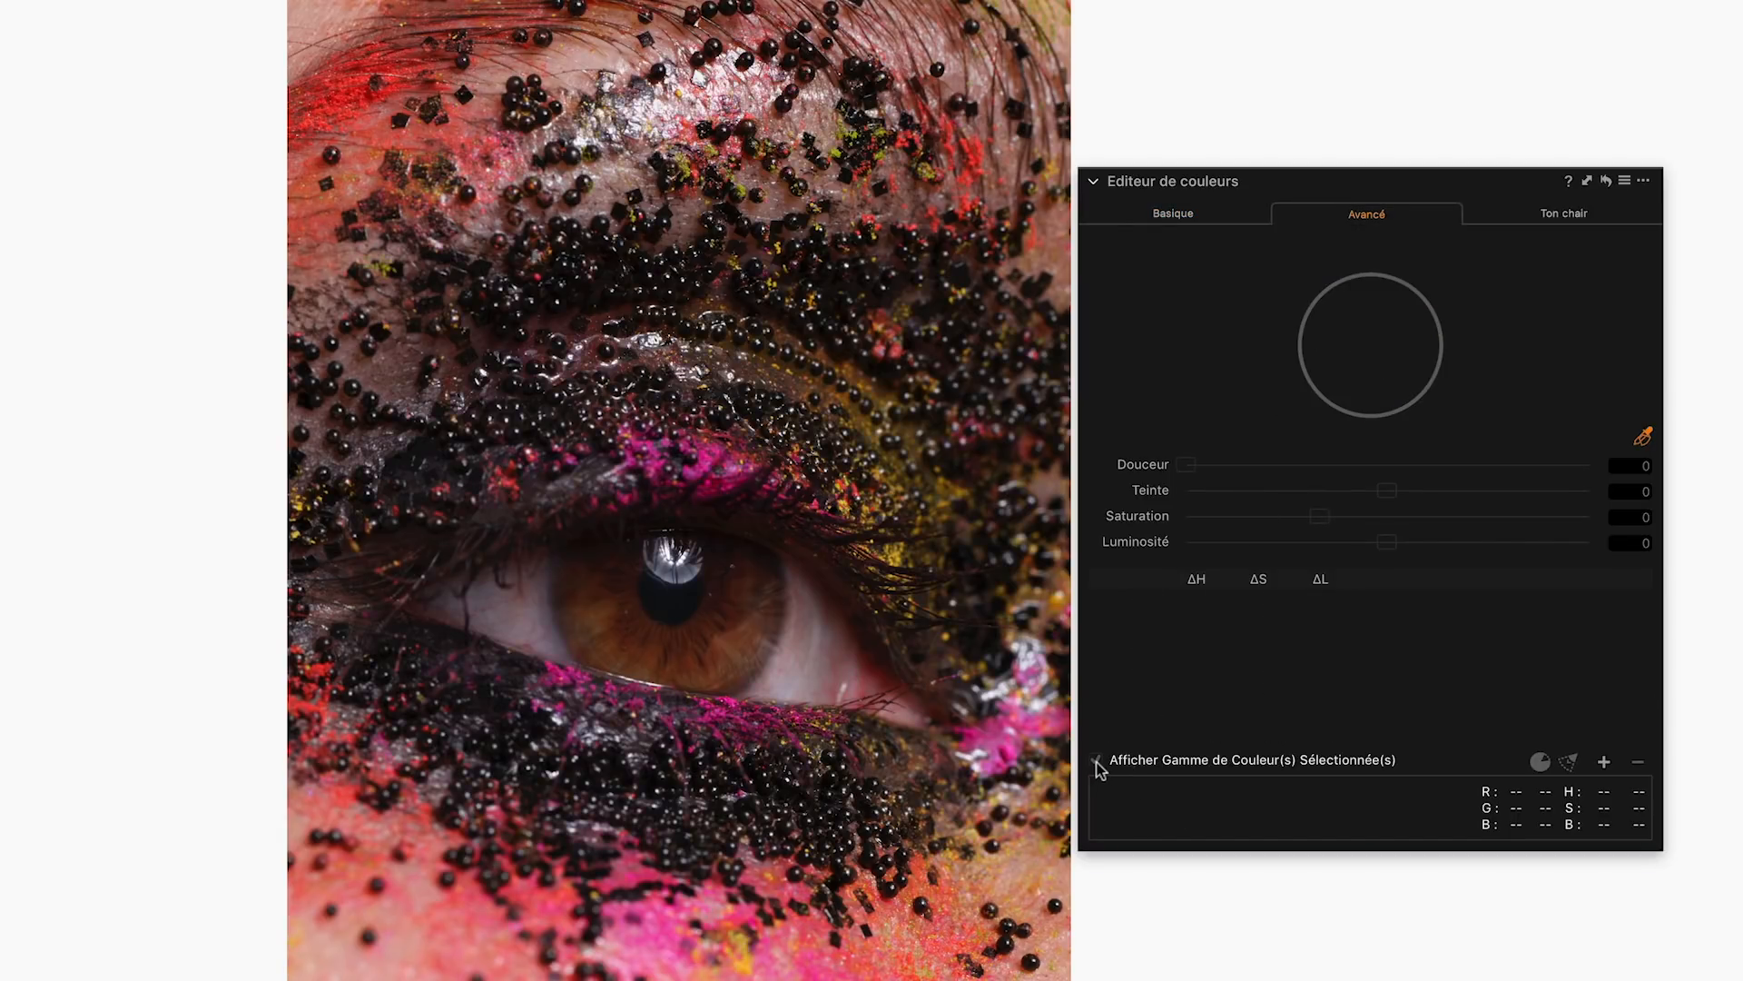
click(1211, 216)
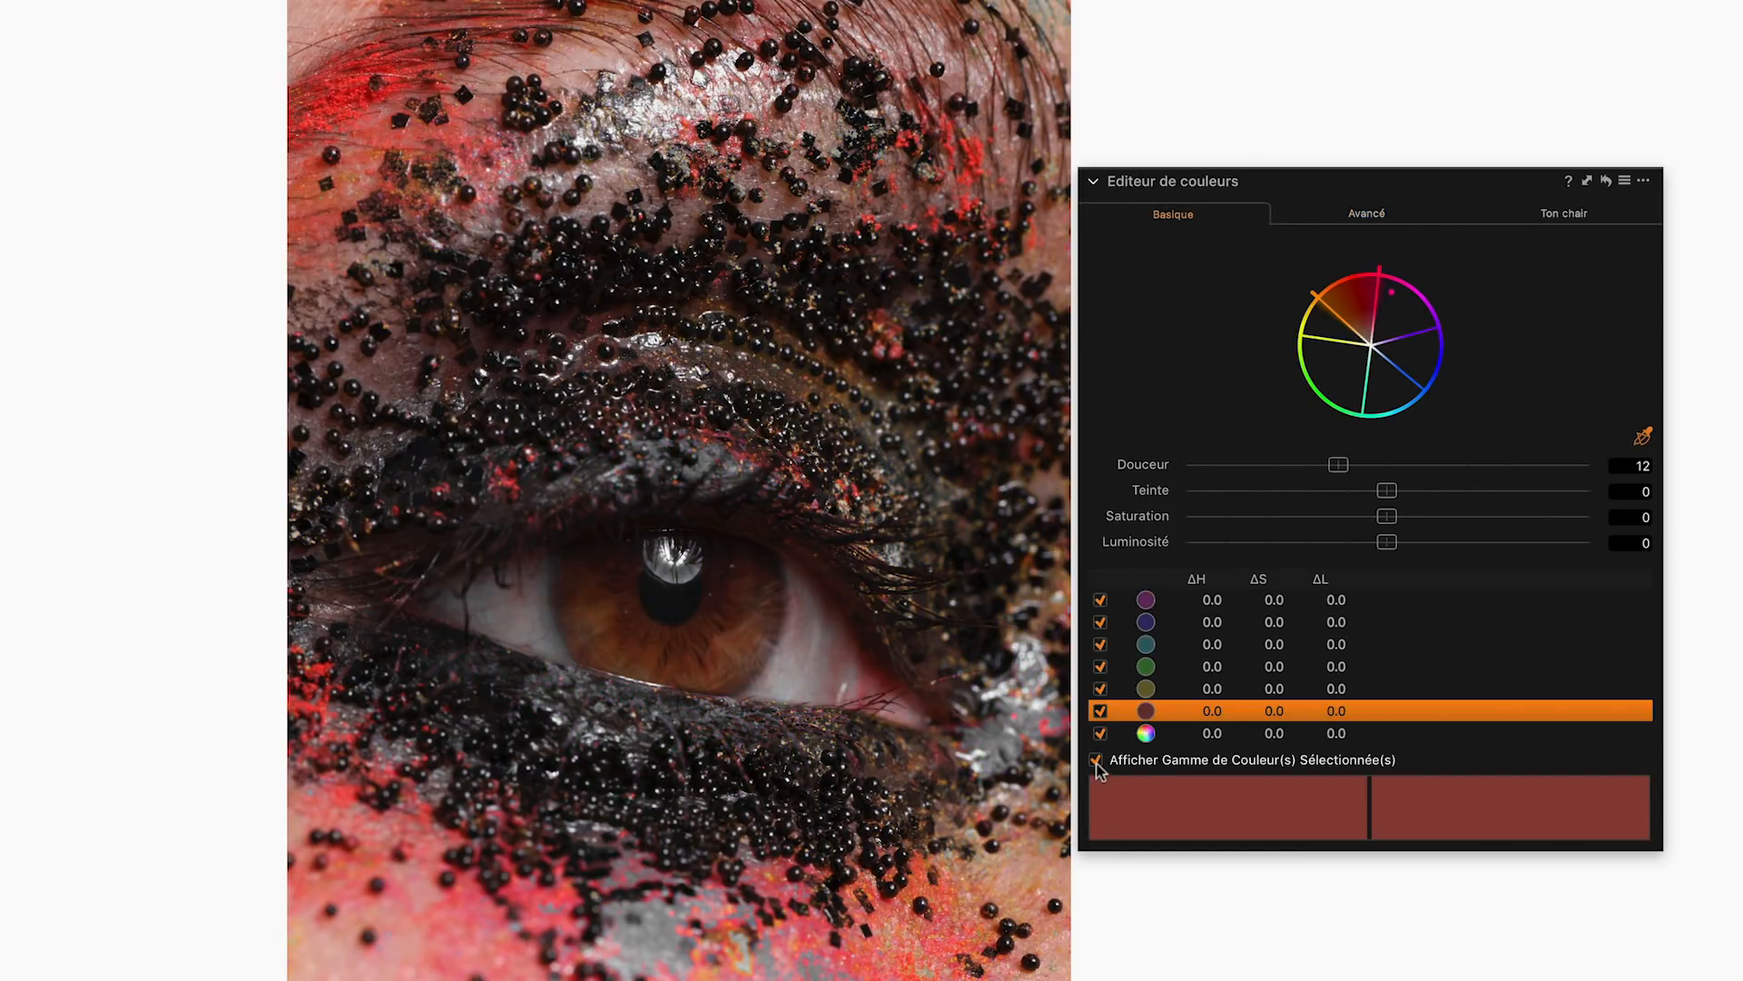
click(1381, 214)
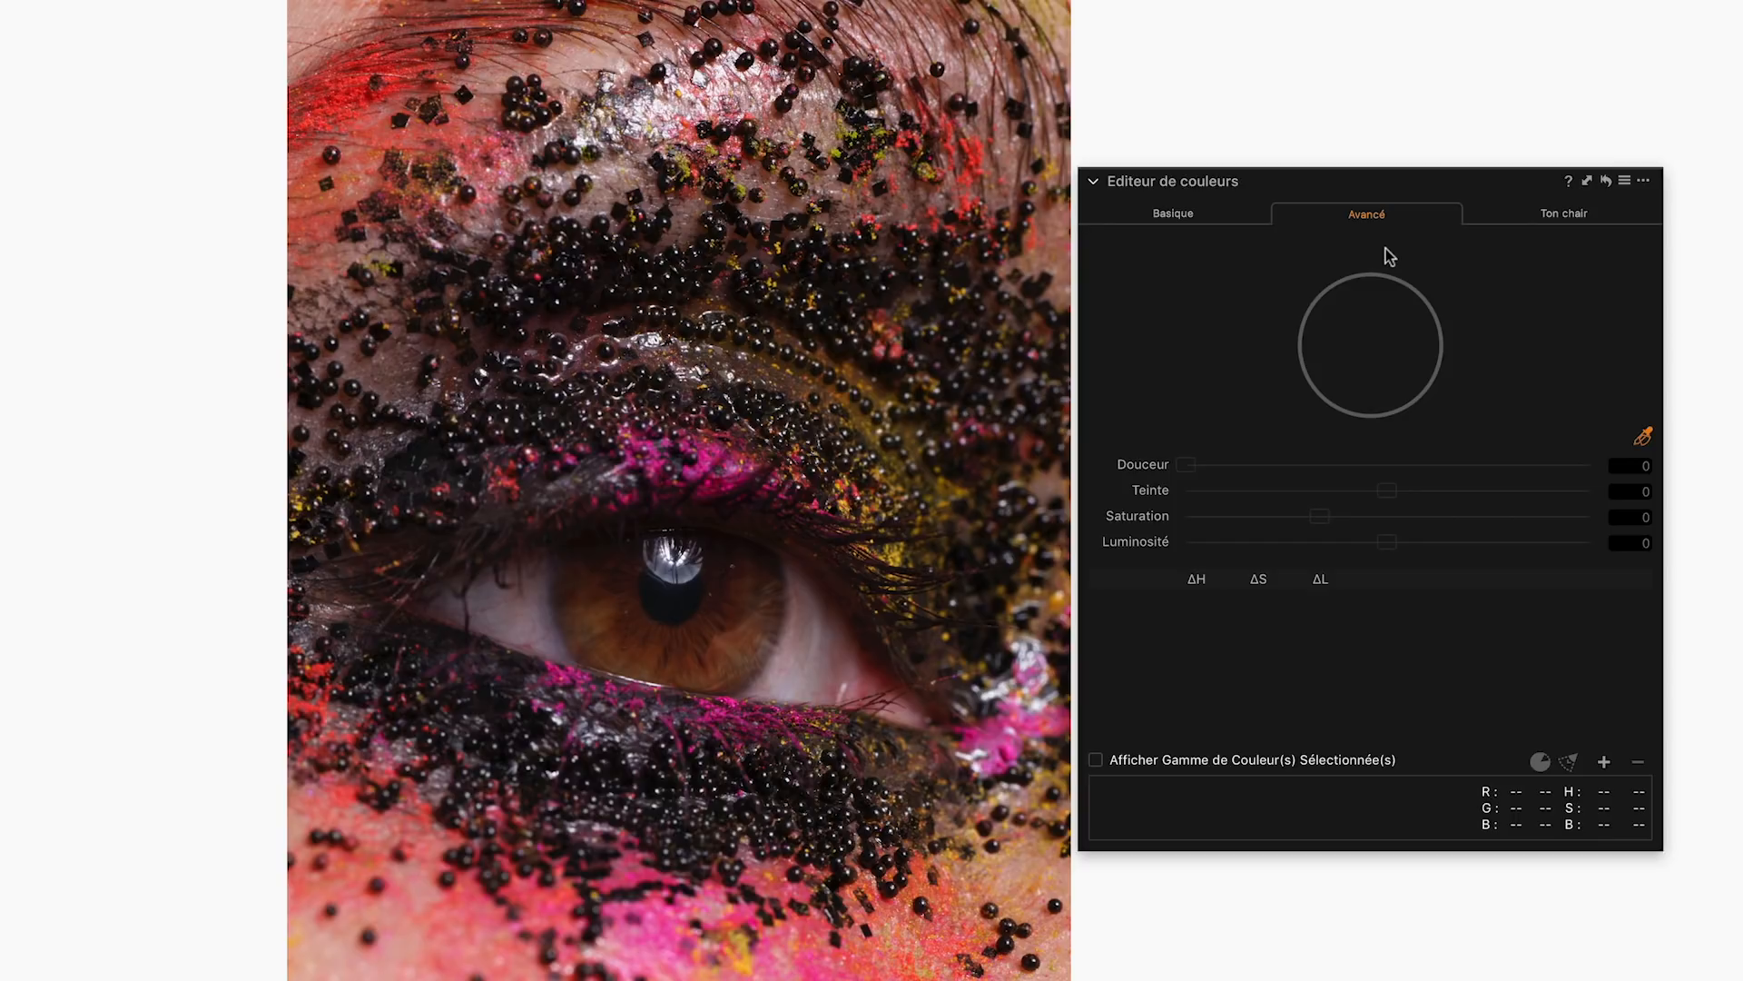
Sample the bright red makeup near the eyebrow, extend its range to the wheel's center and narrow its hue span.
click(1646, 437)
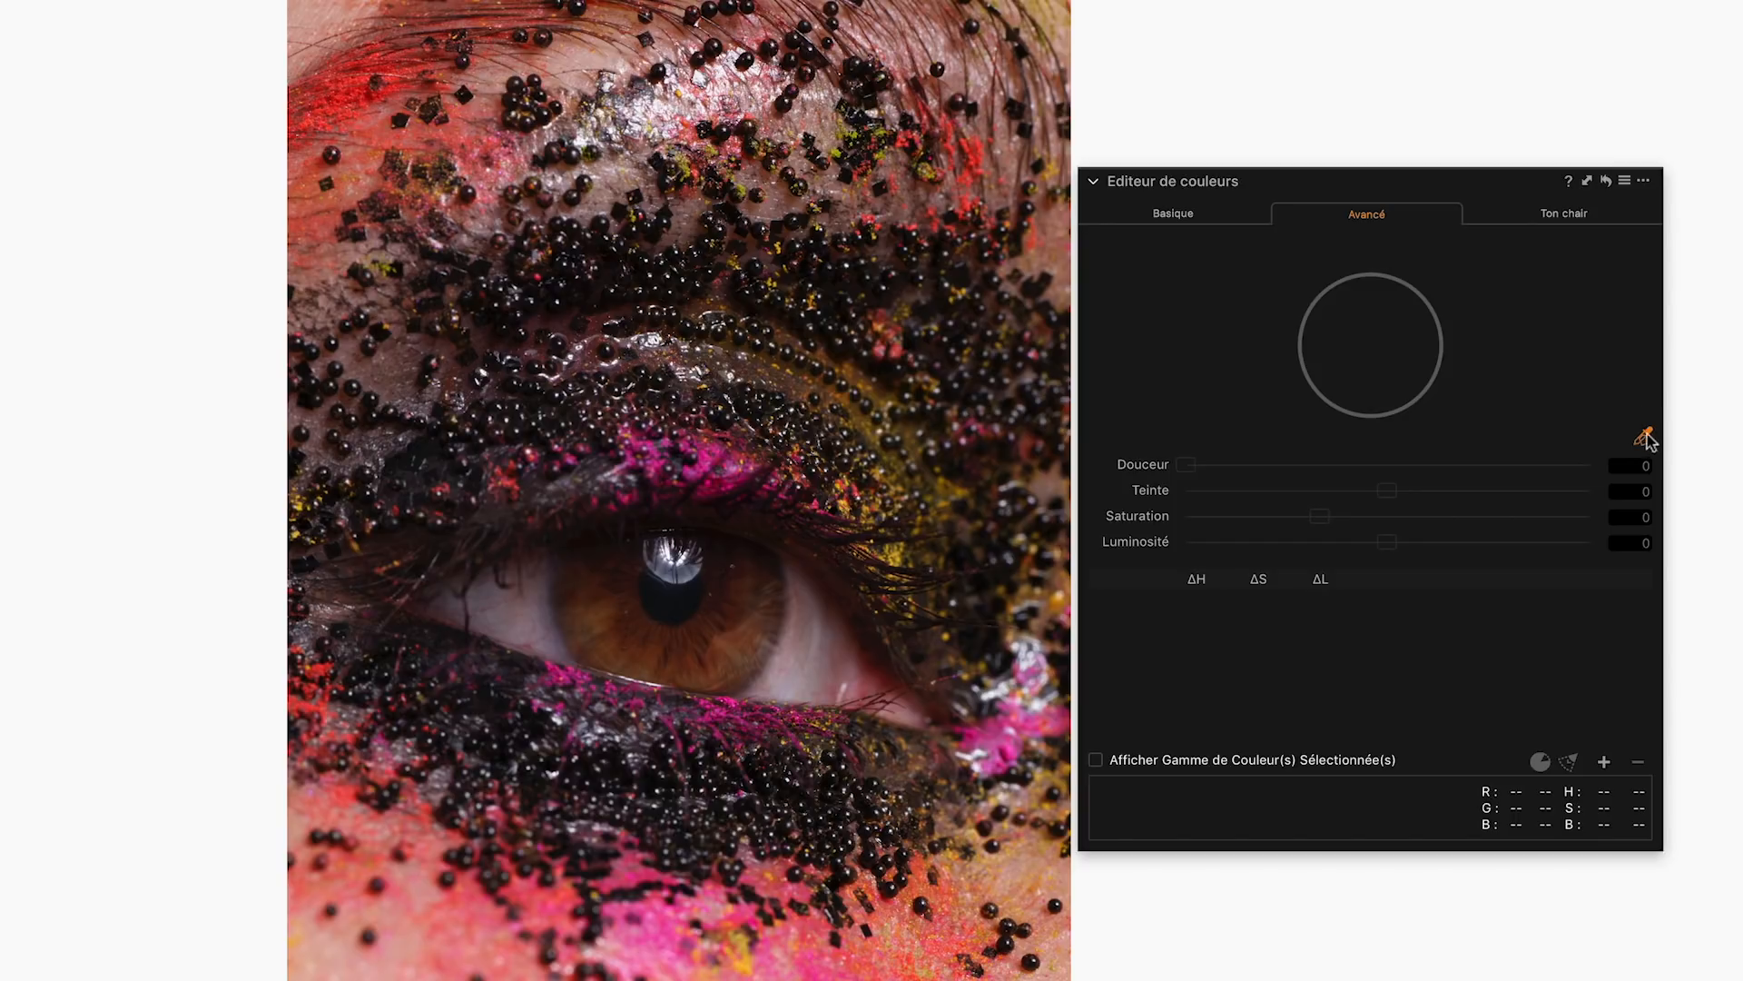
click(349, 89)
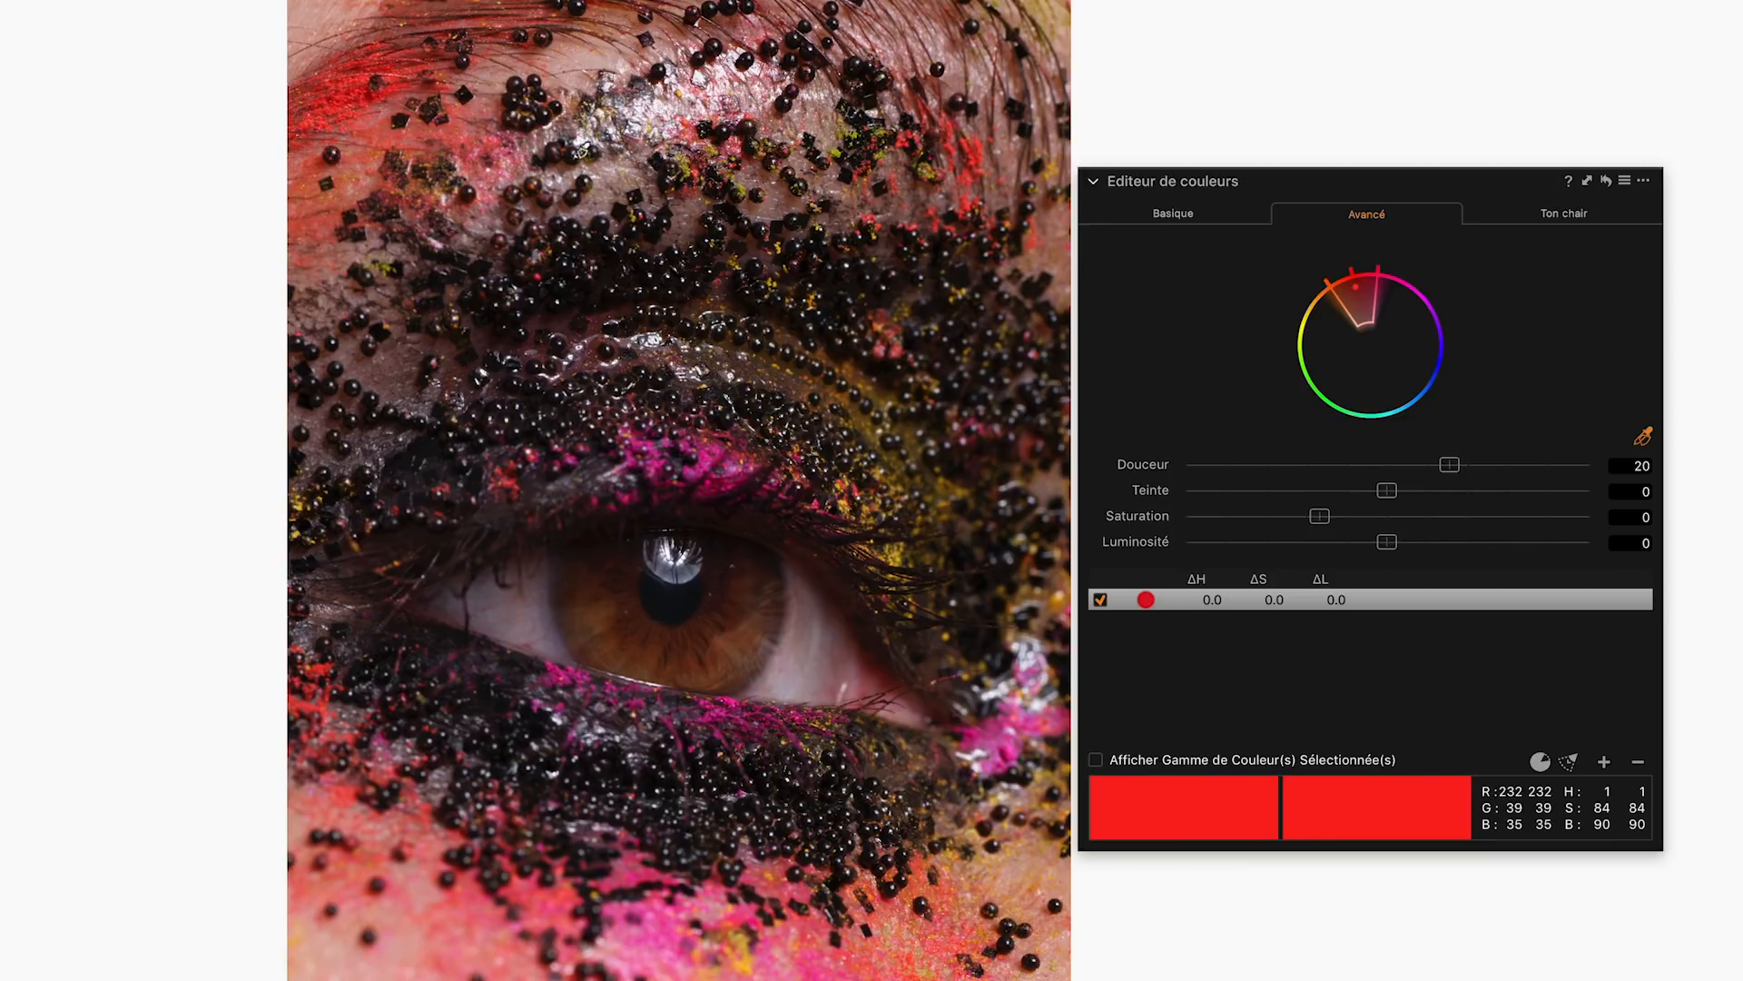
drag(1370, 337, 1376, 347)
mouse_move(1360, 283)
mouse_down()
mouse_move(1374, 283)
mouse_move(1363, 309)
mouse_move(1357, 291)
mouse_up()
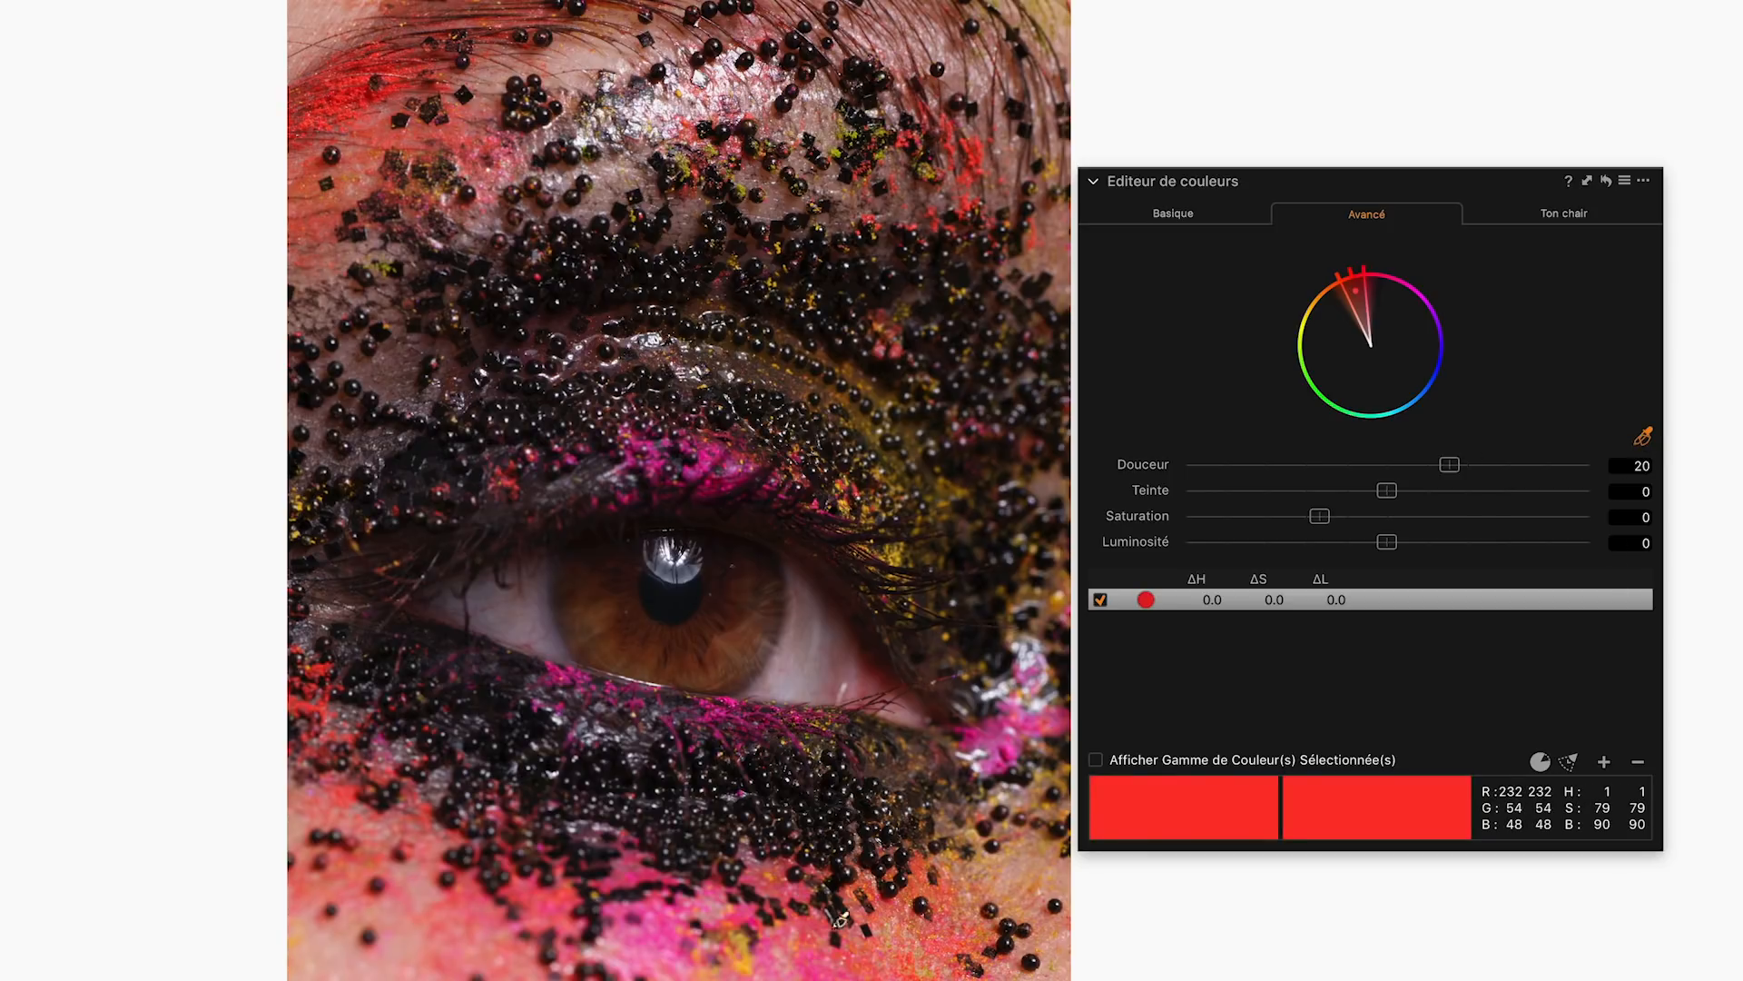
Sample the orange-yellow makeup below the eye's outer corner, extend its range to the wheel's center and shift it towards yellow.
click(1017, 845)
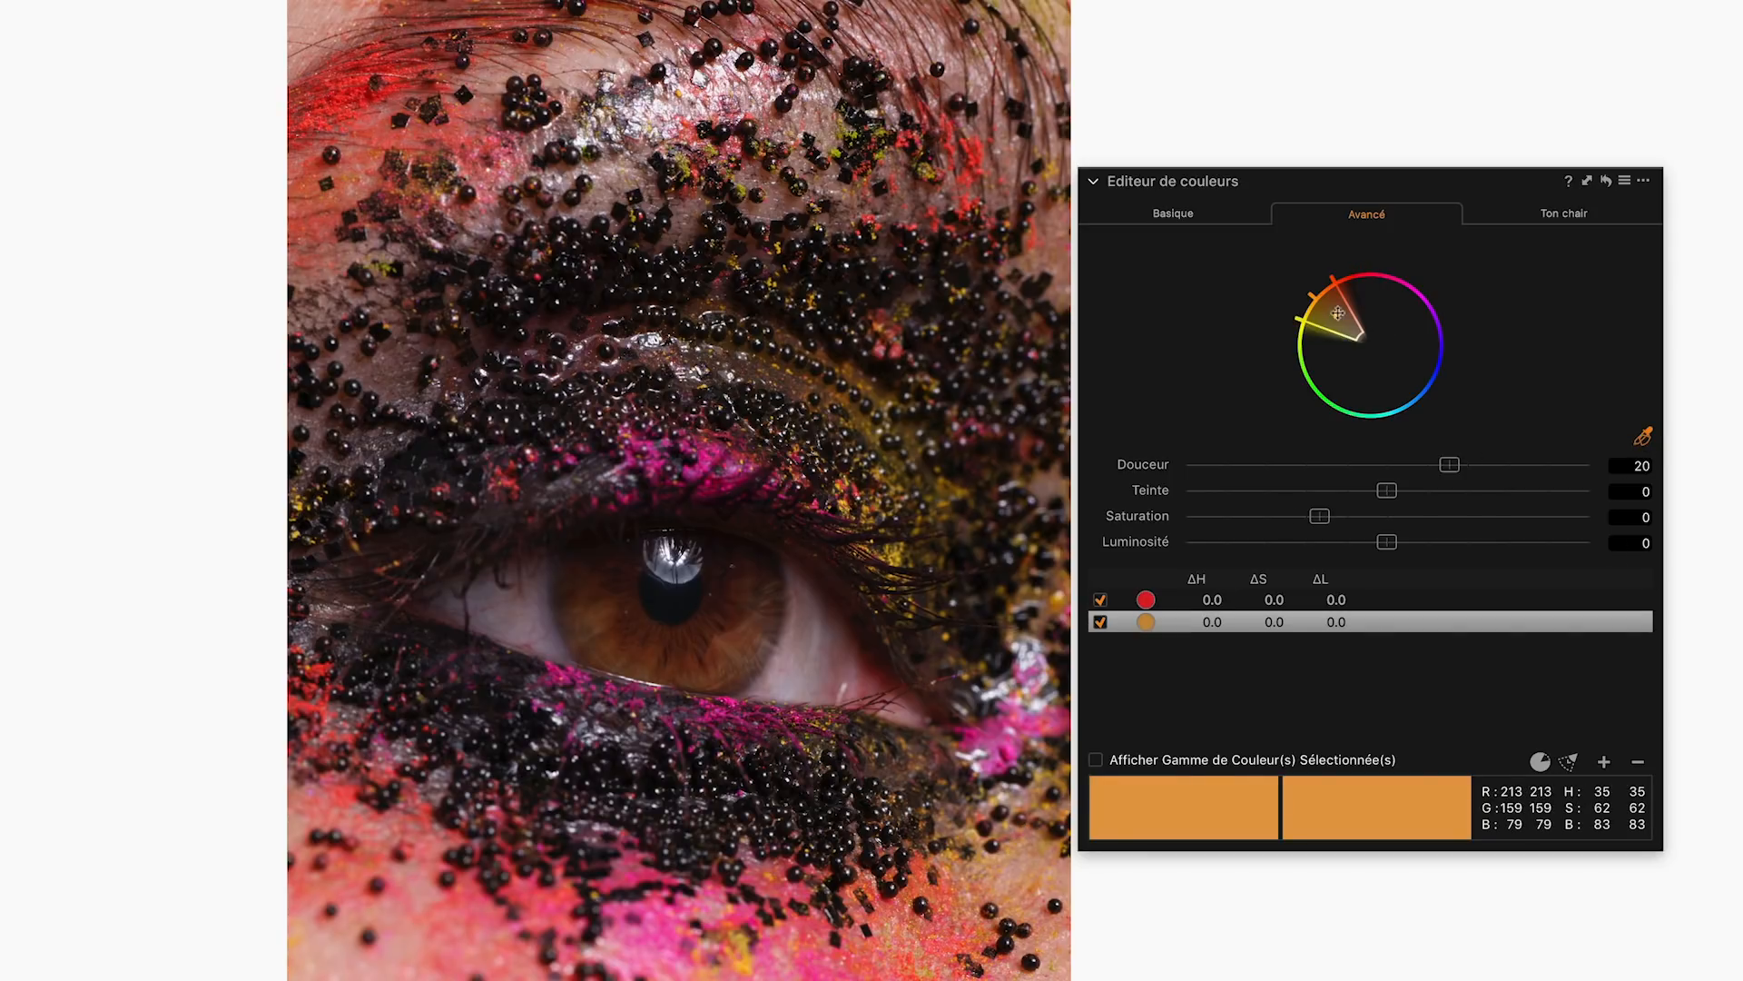
drag(1359, 339, 1368, 347)
drag(1318, 281, 1319, 332)
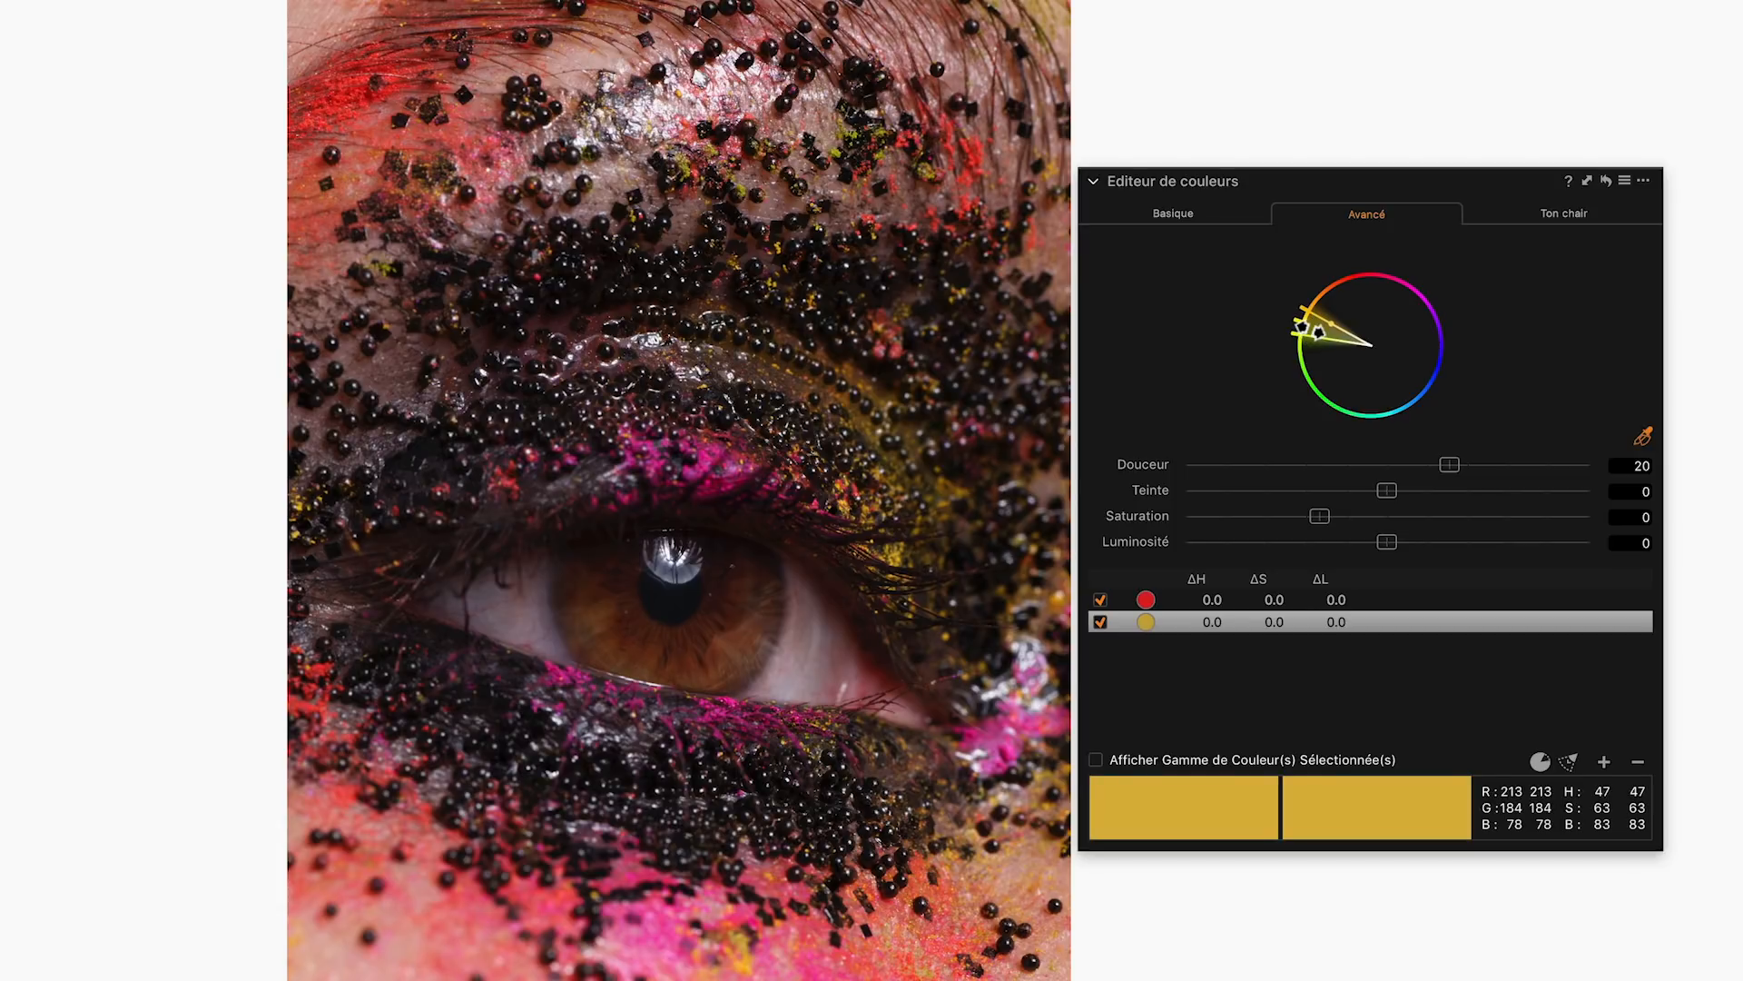
Reset the color editor and apply the HSL preset to the Avancé ranges.
click(1607, 182)
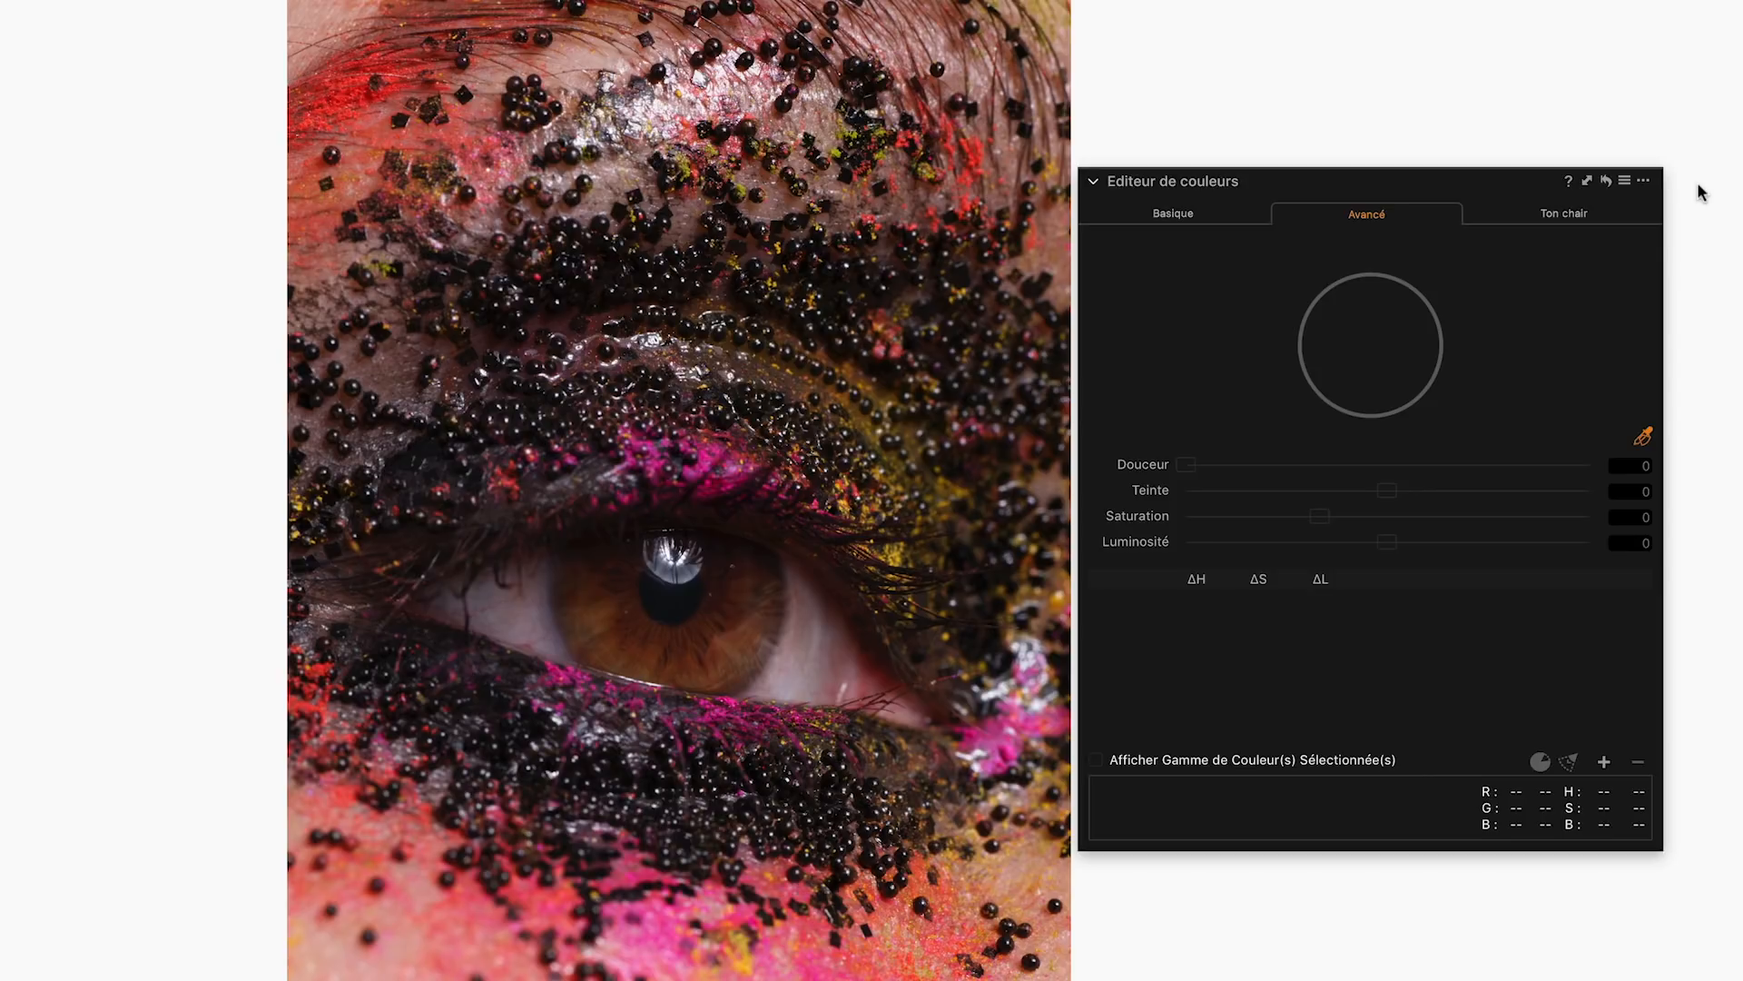
click(1624, 182)
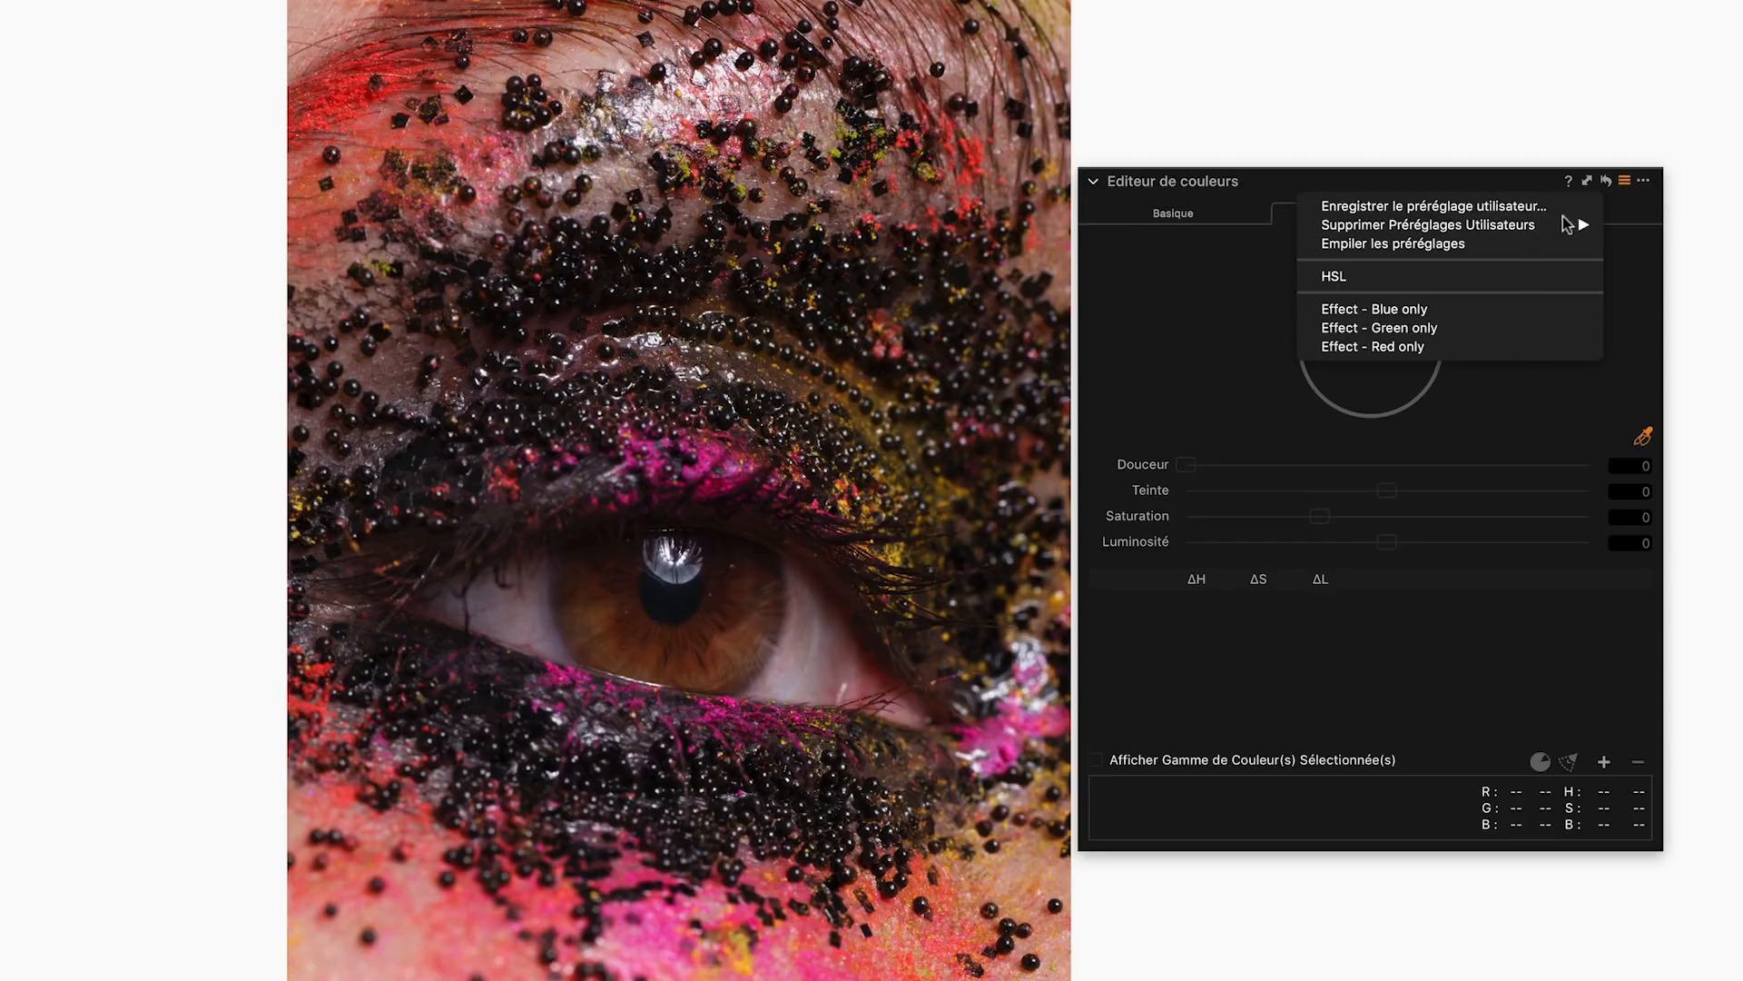
click(1453, 277)
Review the HSL preset's color list and the turquoise, blue, purple and pink ranges on the color wheel.
scroll(1189, 610, down, 1)
scroll(1190, 607, up, 1)
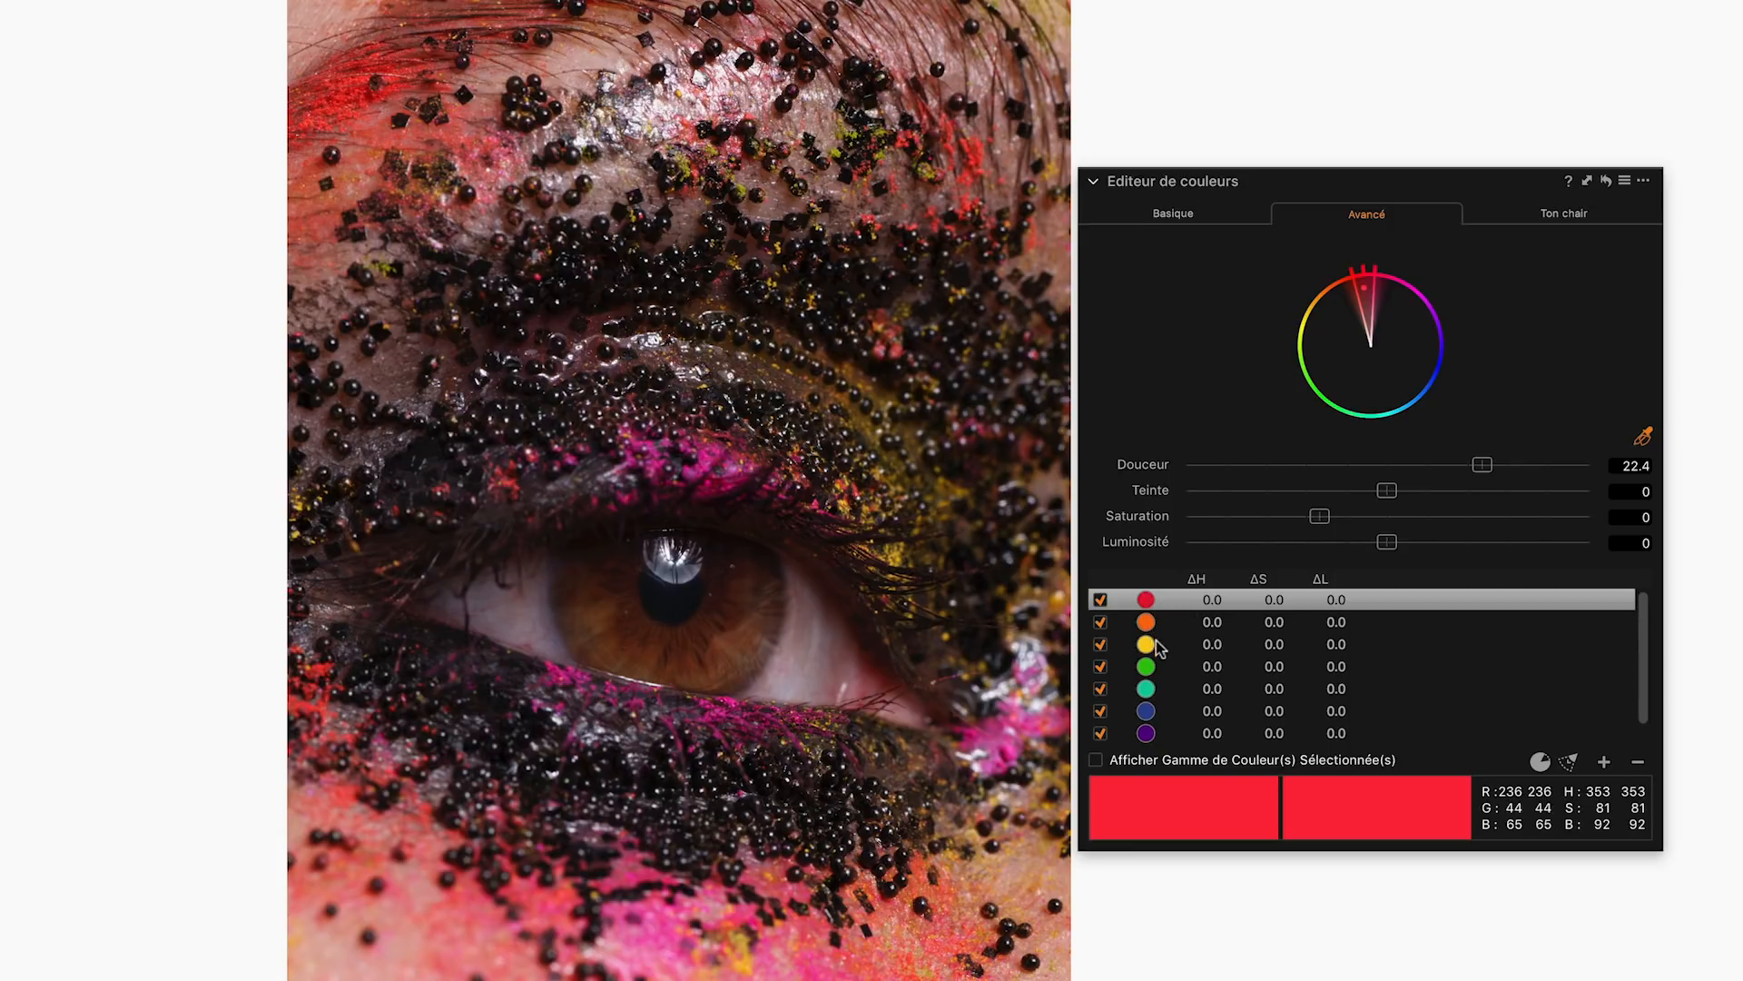
scroll(1160, 653, down, 1)
scroll(1159, 668, down, 1)
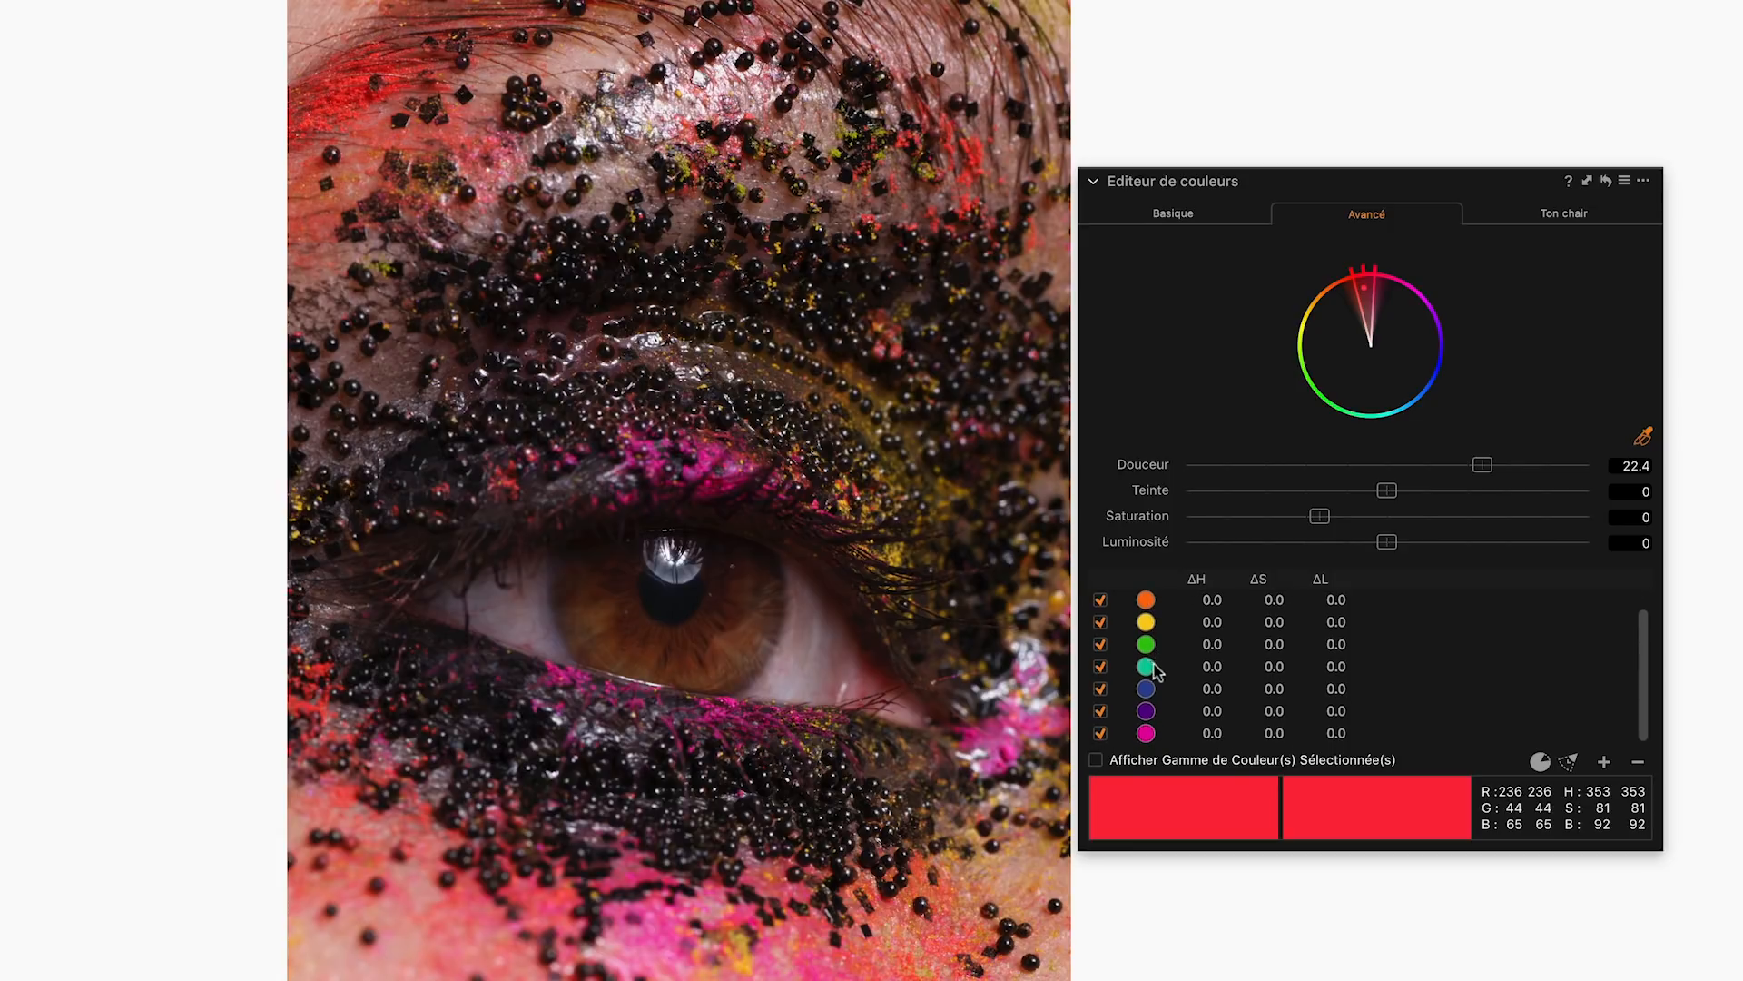
click(1232, 666)
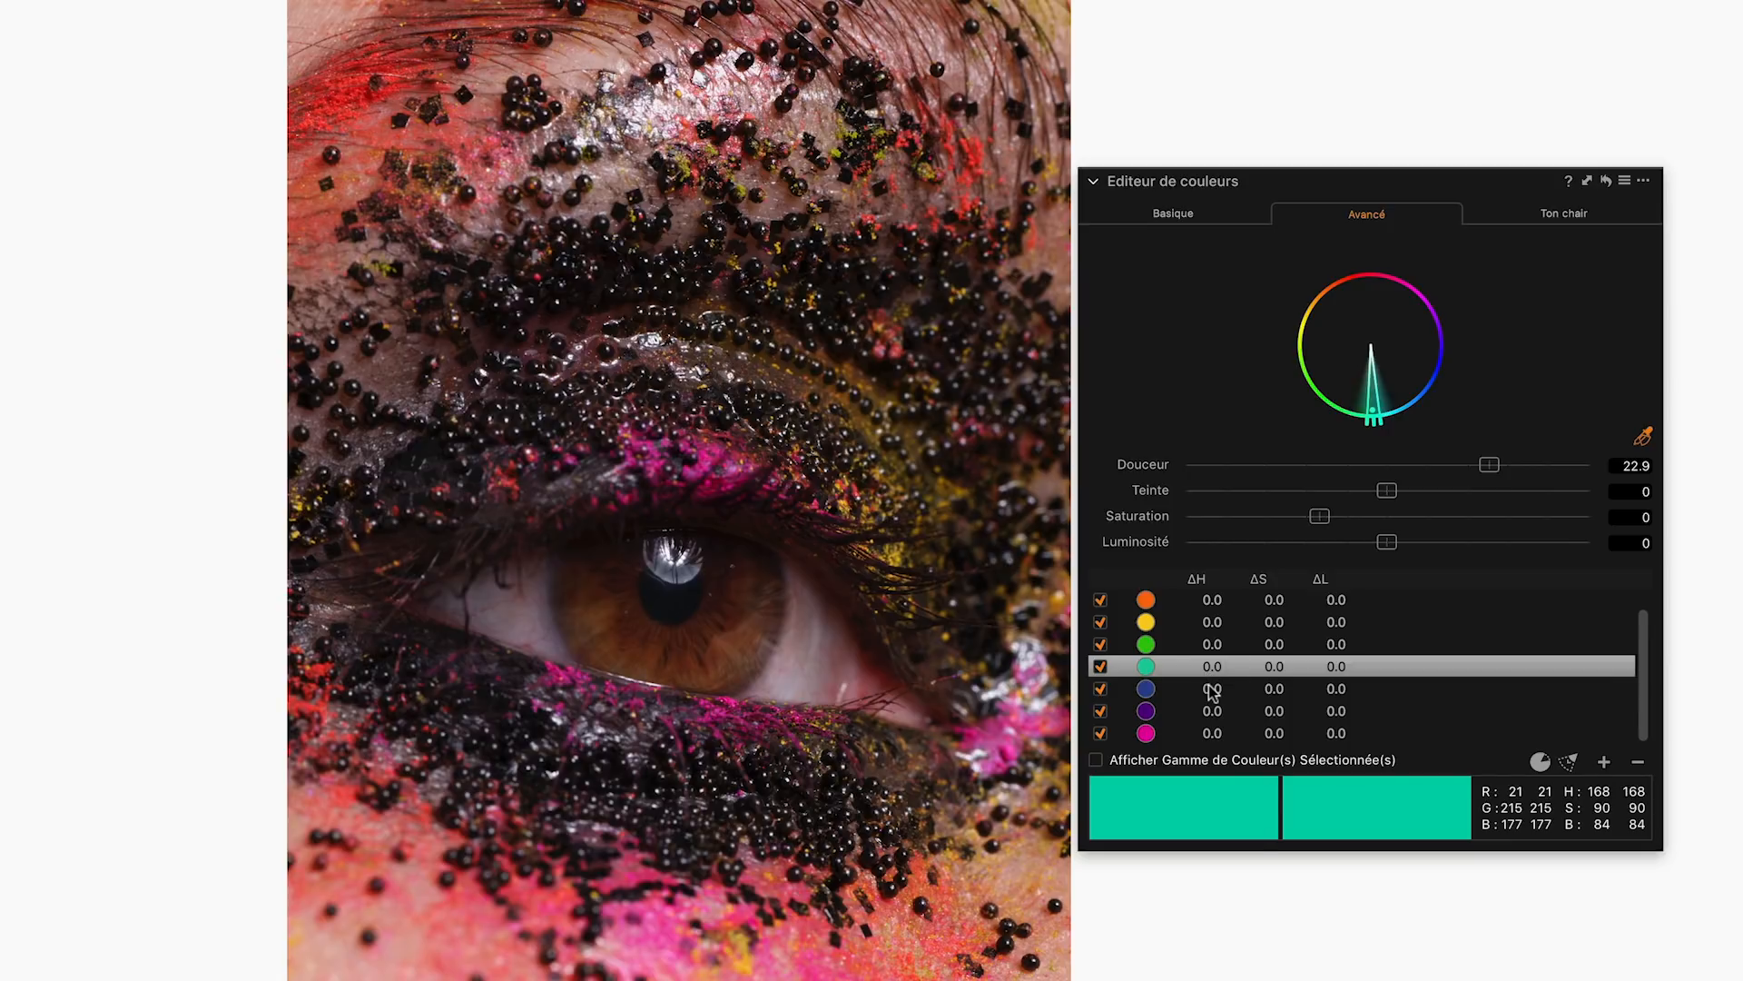
click(1211, 690)
click(1213, 711)
click(1221, 731)
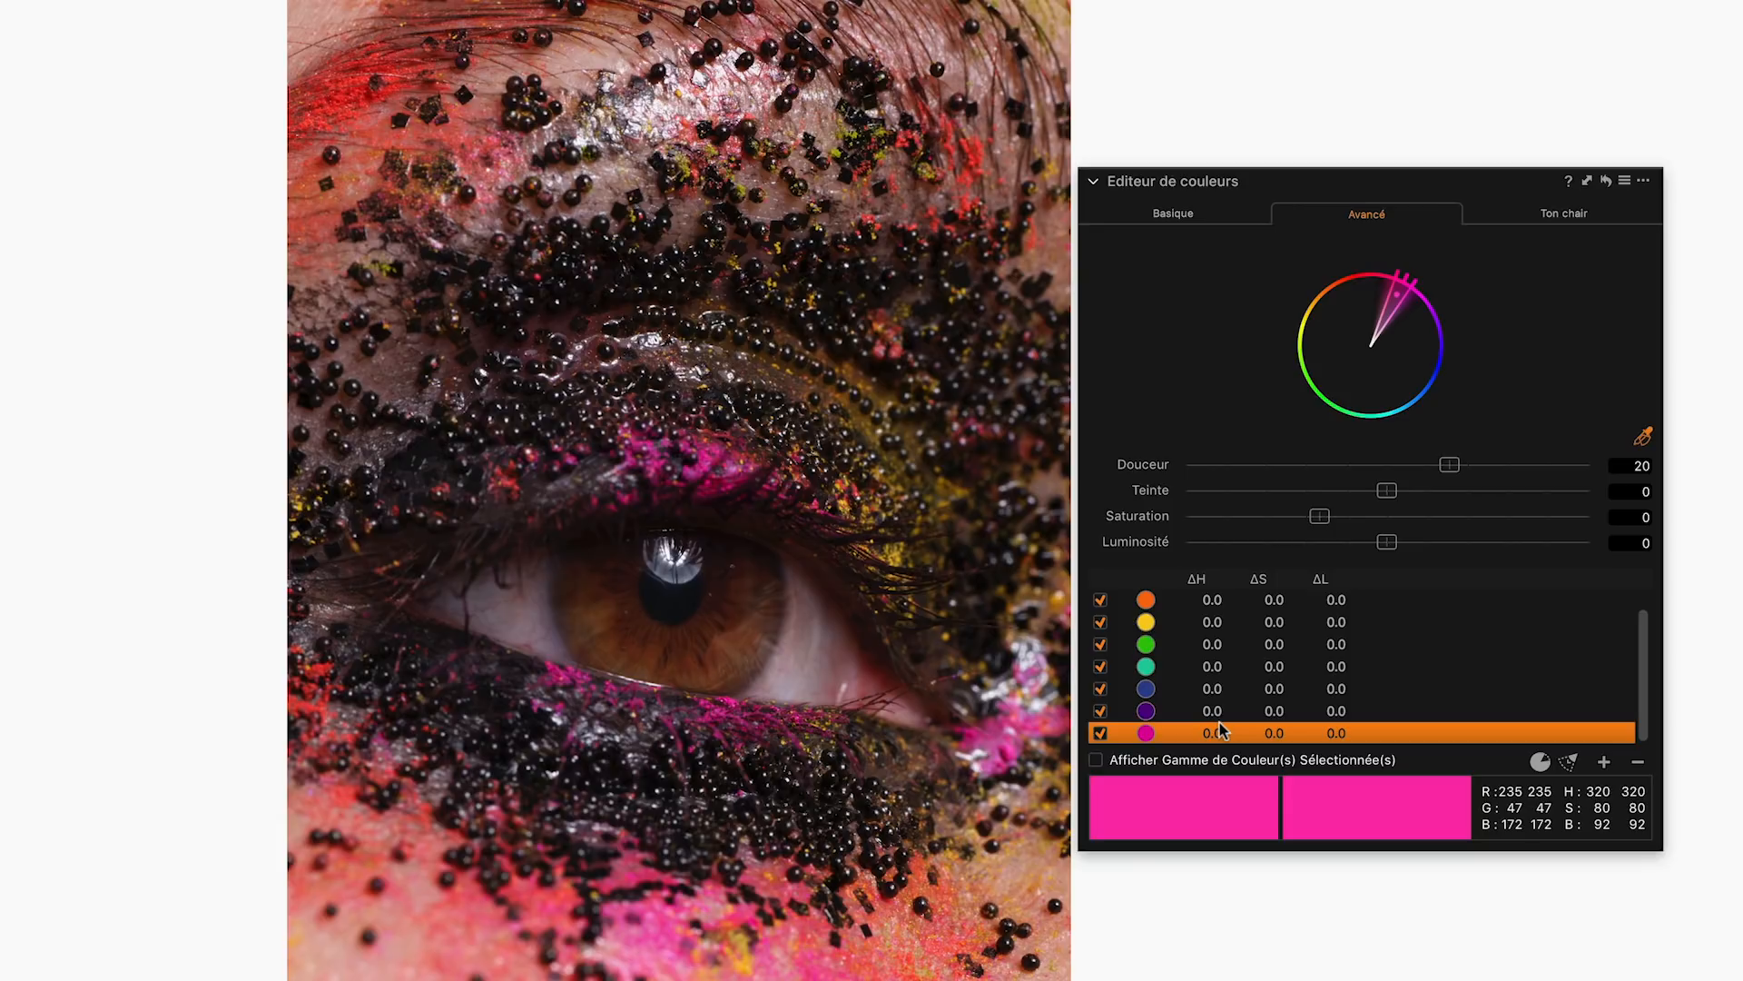
Set the purple range's Douceur to 30 and return to the pink range.
click(1276, 711)
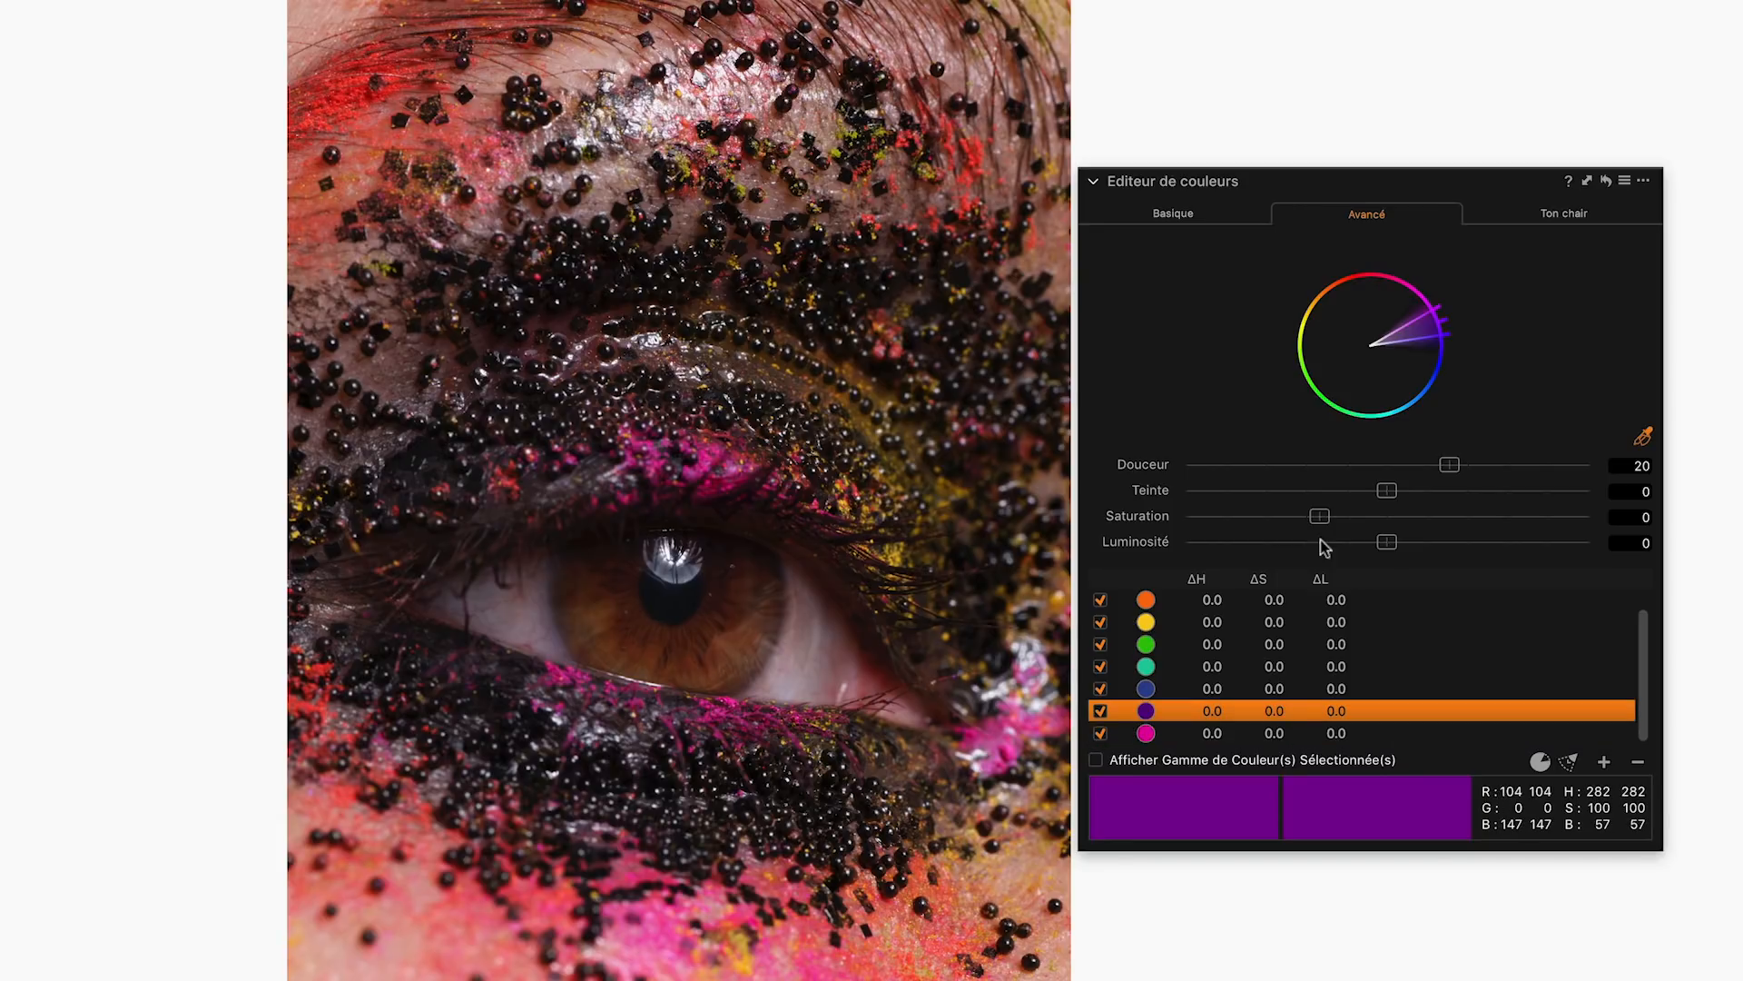
drag(1449, 465, 1589, 464)
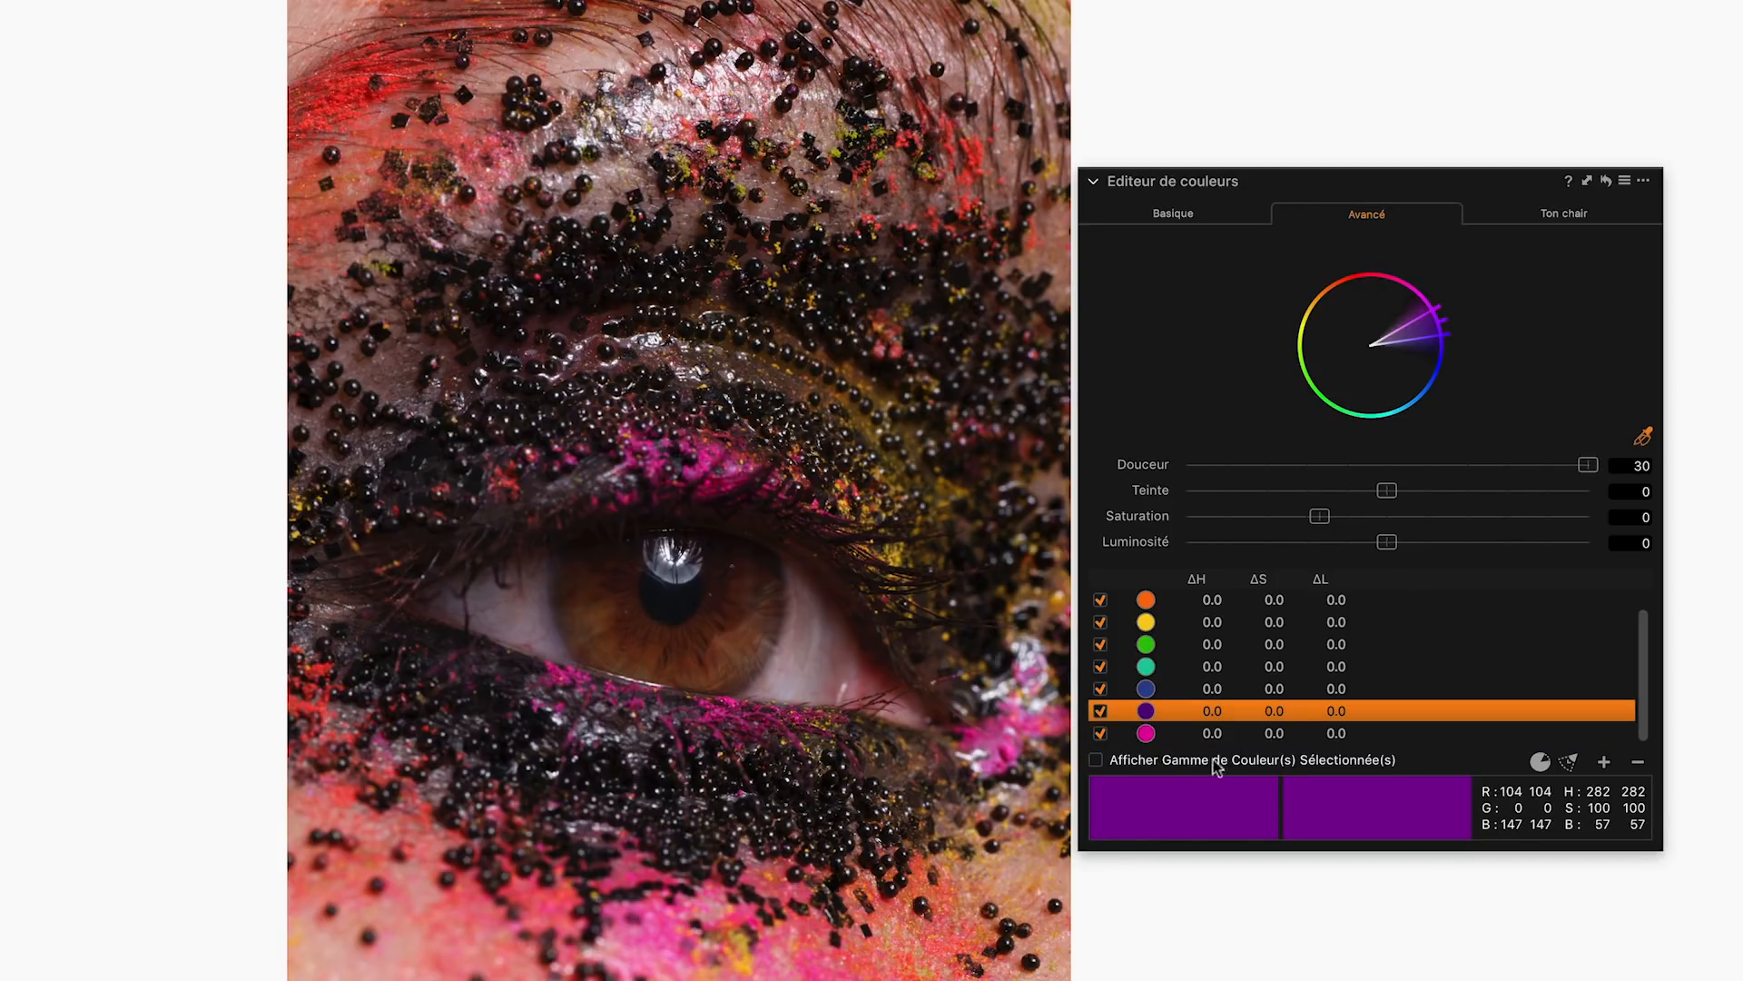
click(1302, 733)
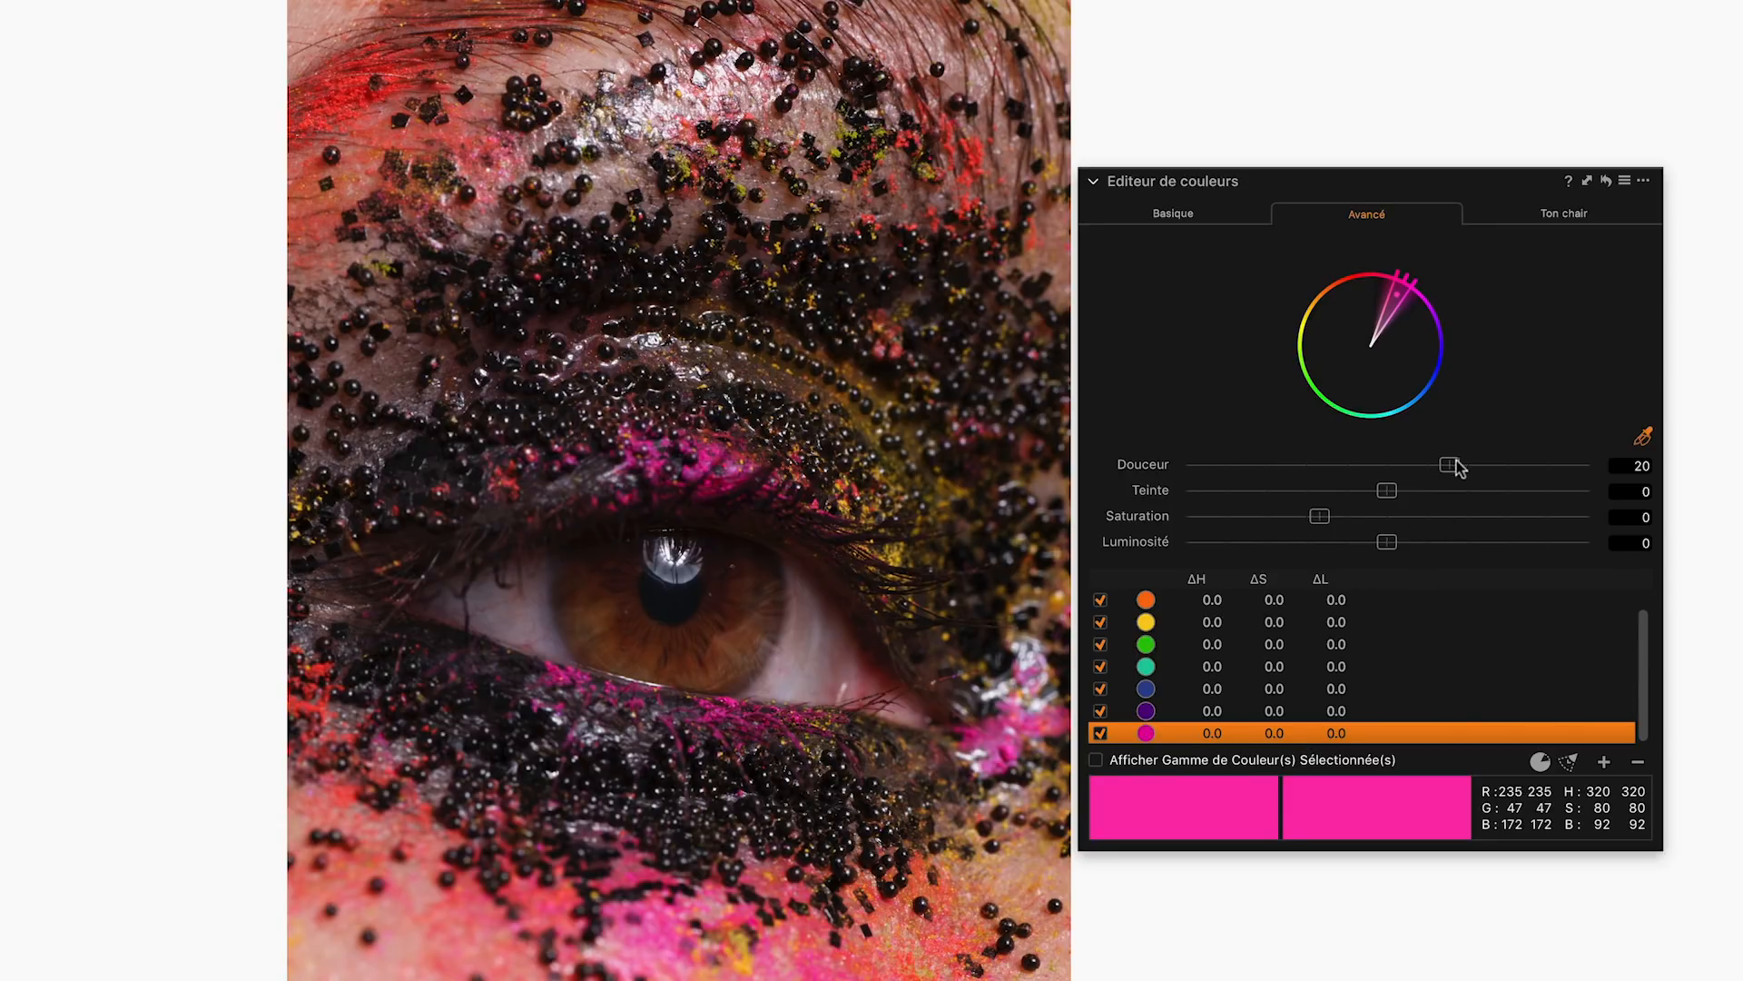
Set the Douceur of the turquoise range to 30 and that of the blue range to 1.
click(1280, 710)
click(1282, 688)
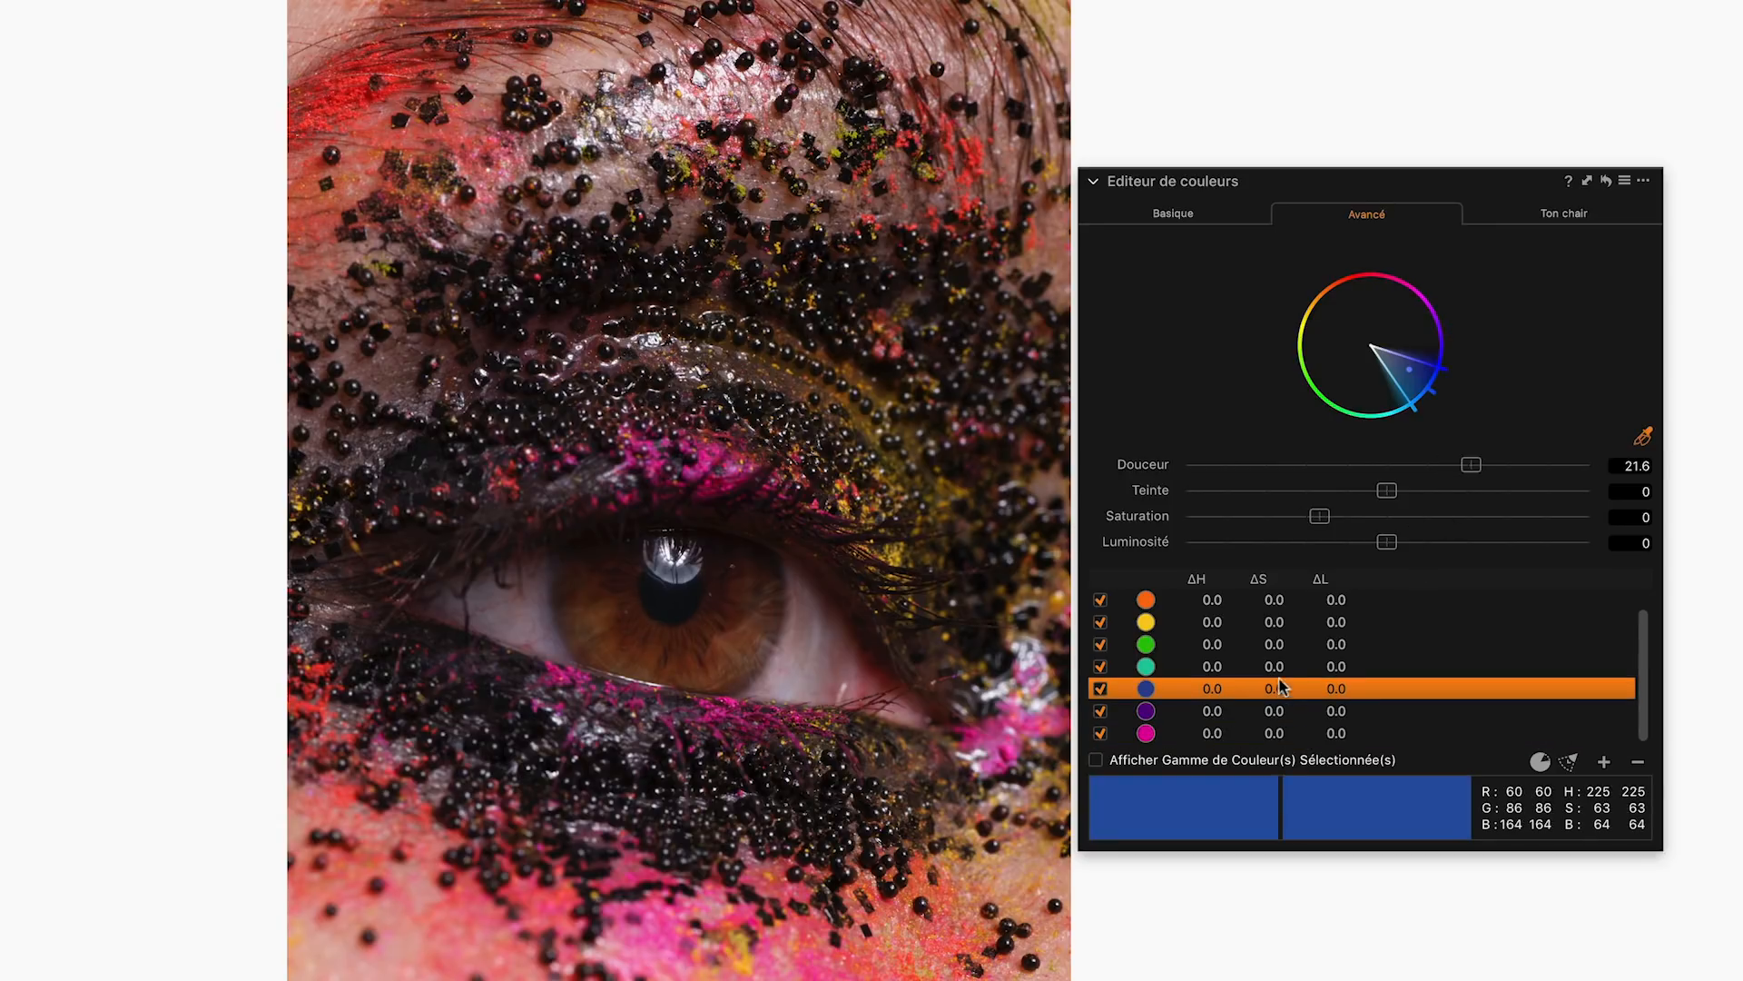
click(1283, 663)
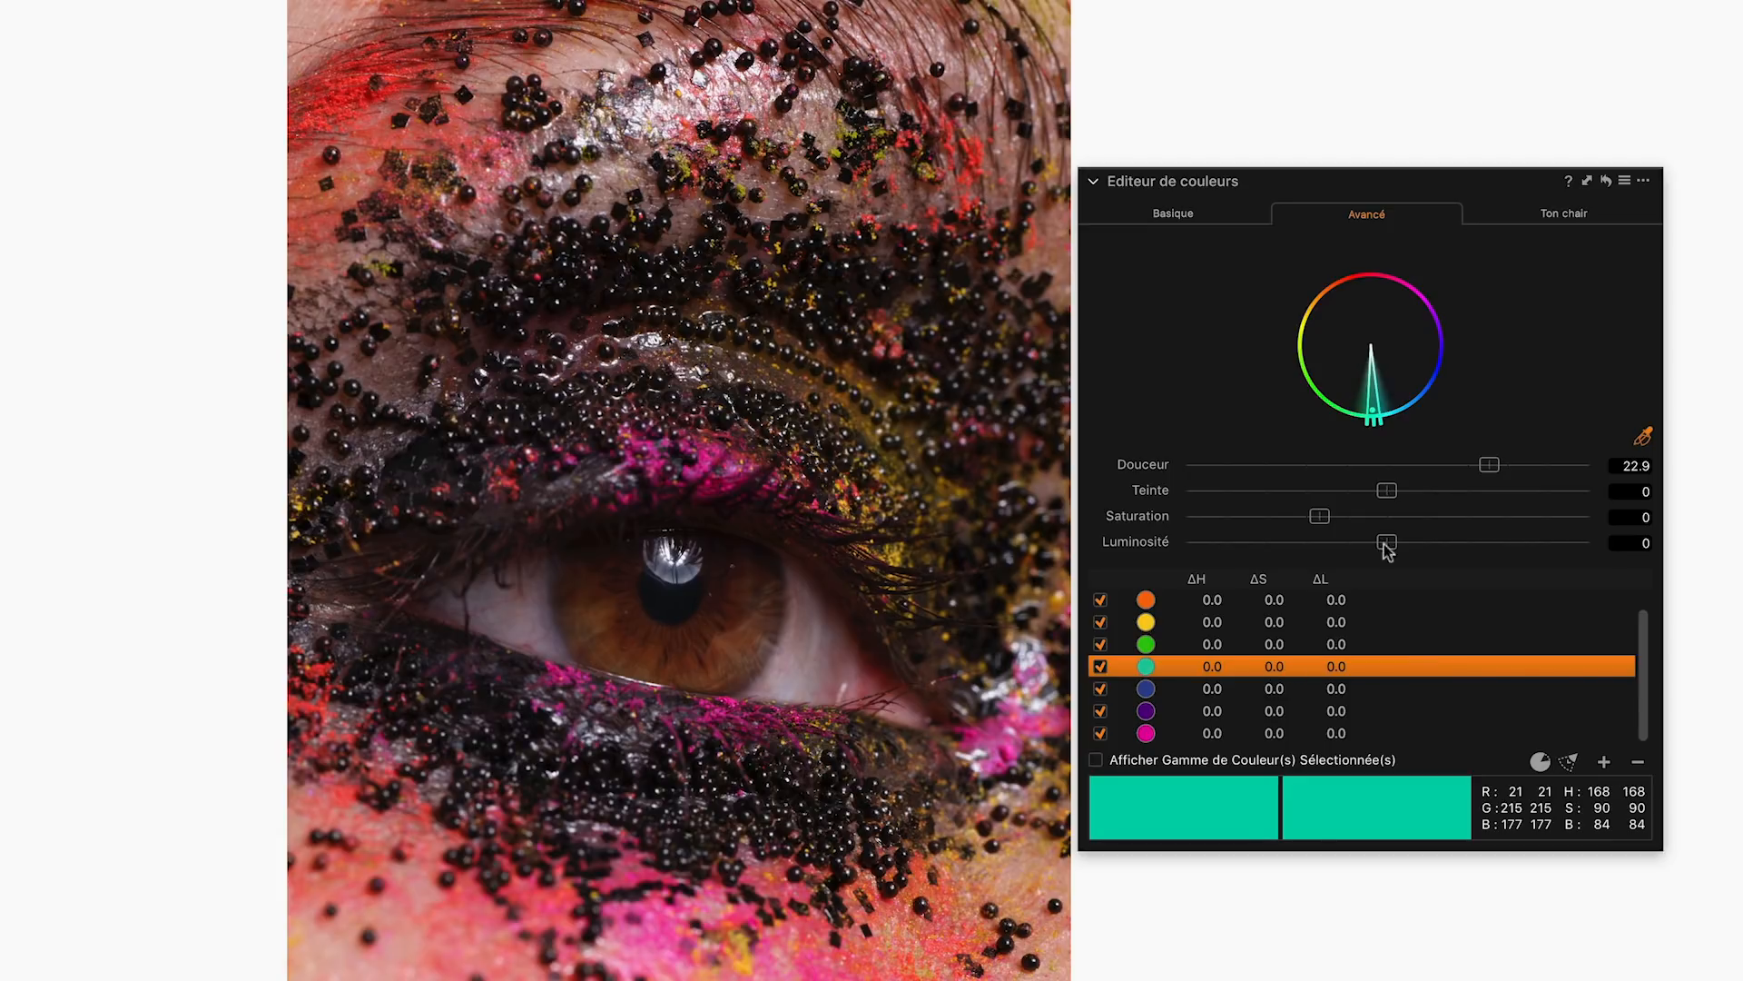
drag(1489, 467, 1483, 465)
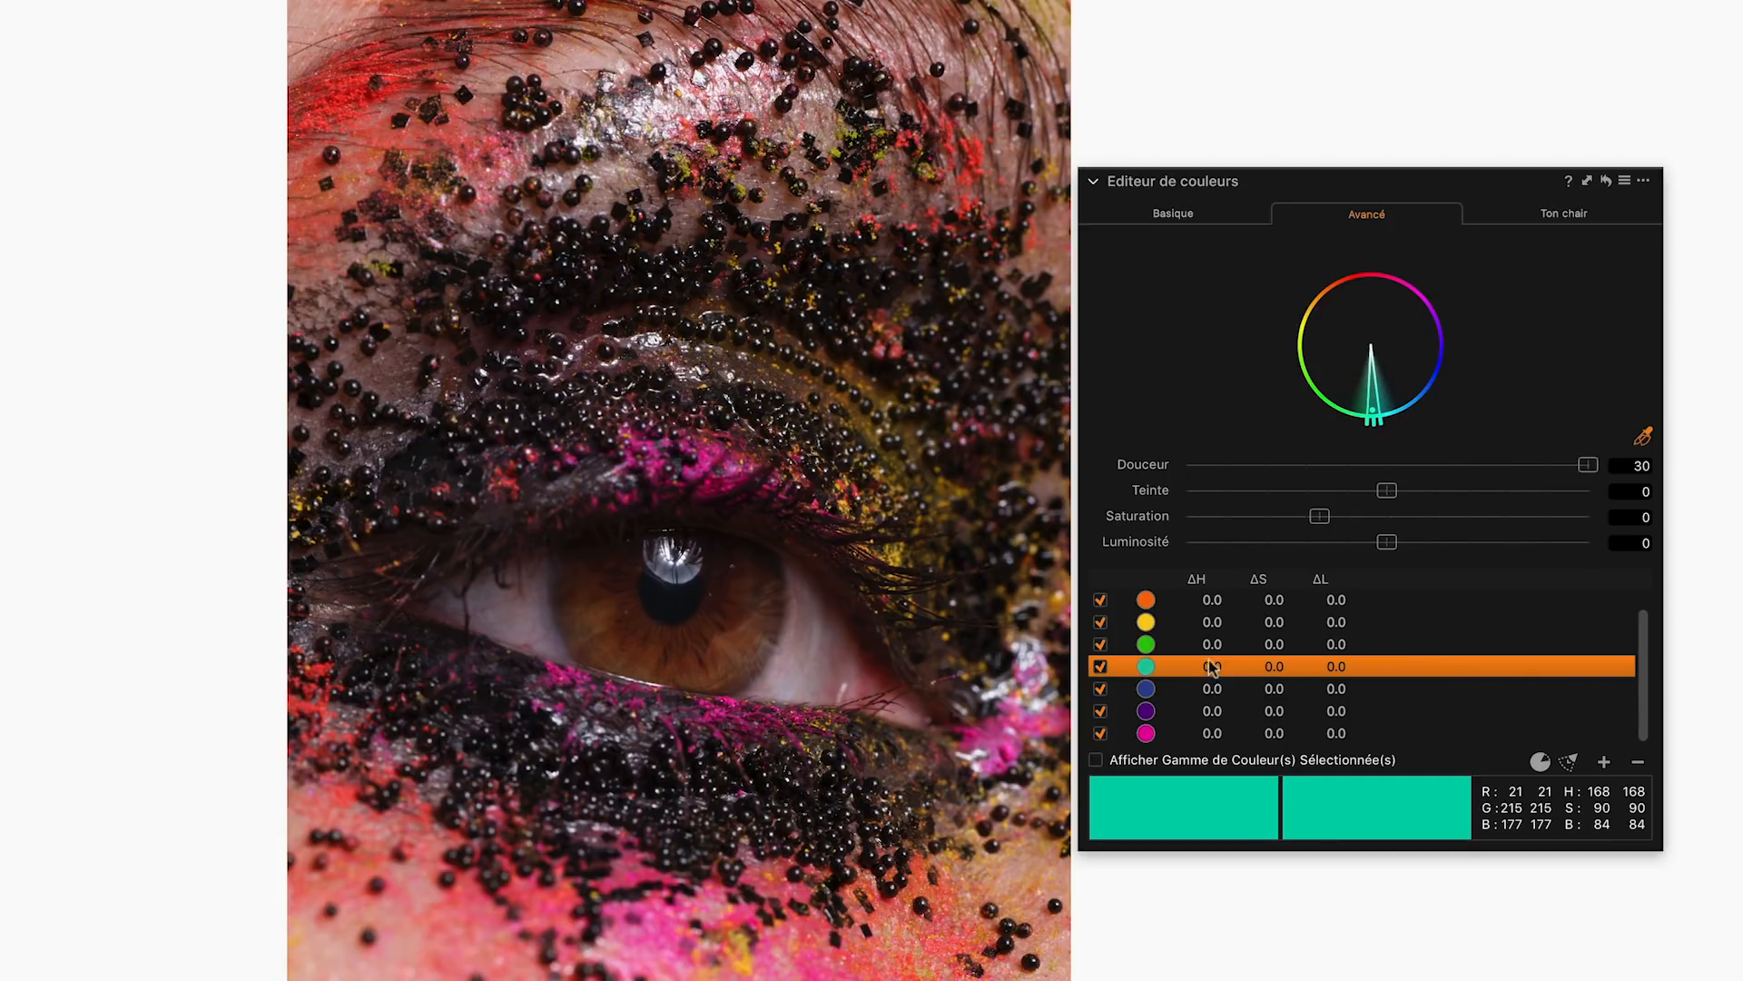
click(1232, 687)
drag(1381, 467, 880, 439)
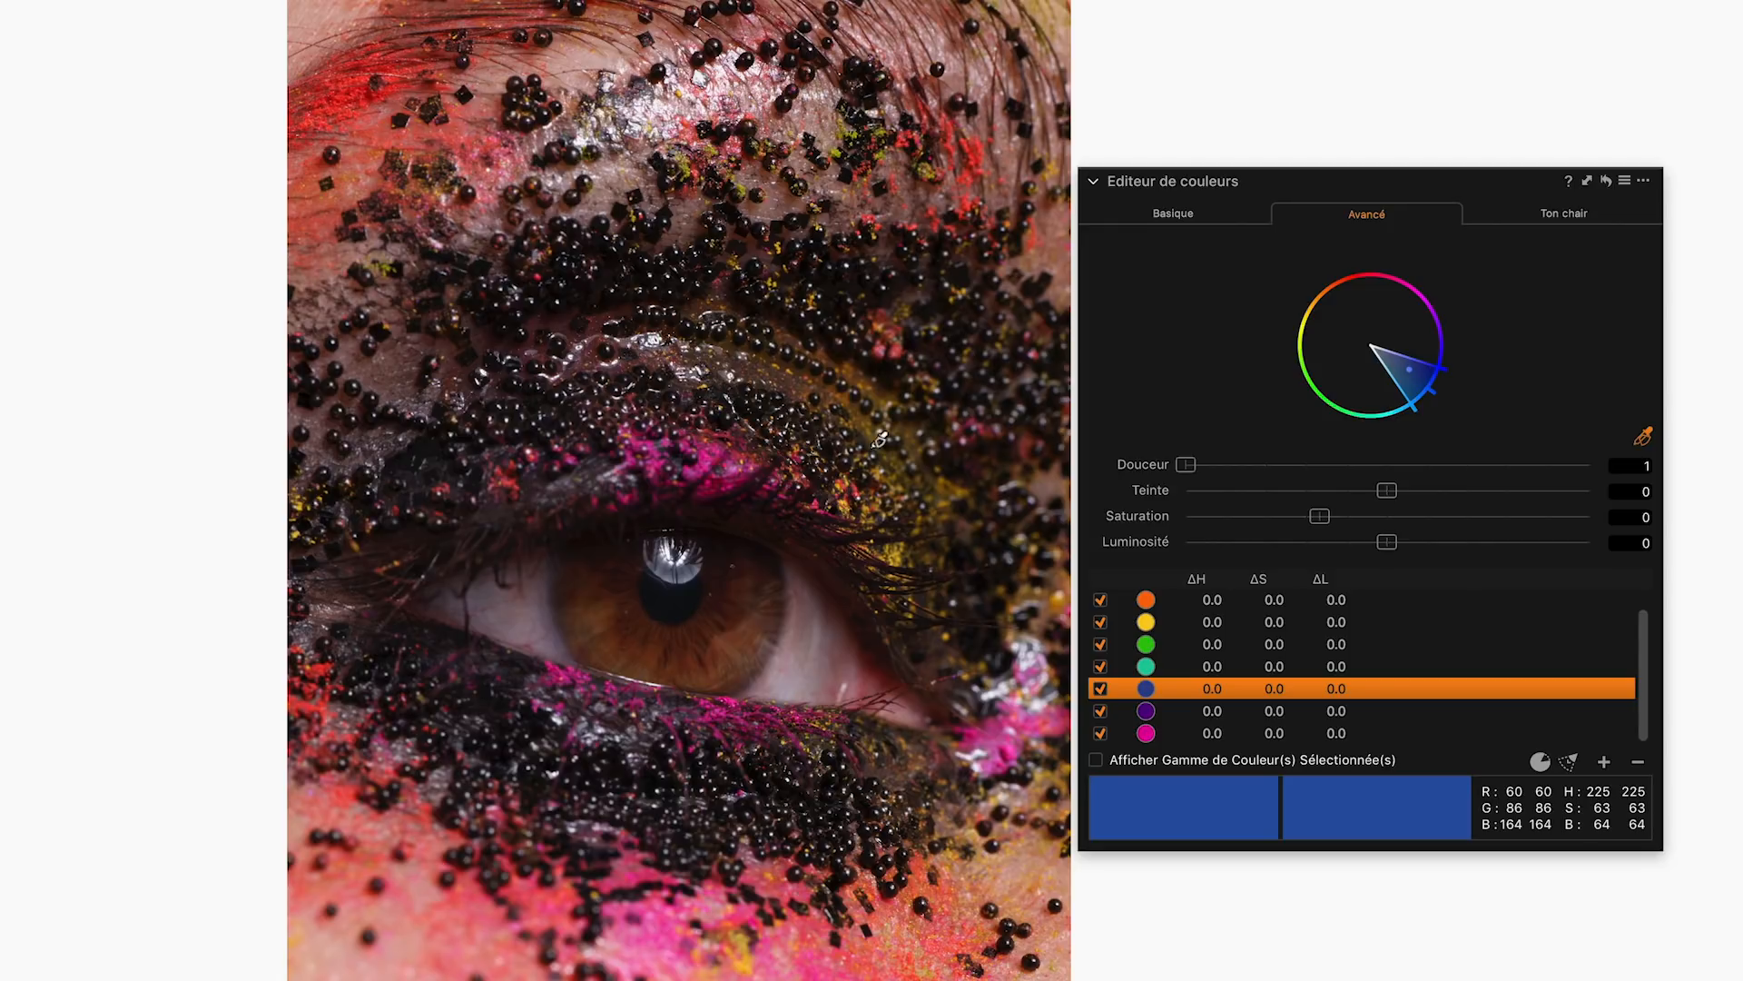
Check the turquoise and green ranges on the color wheel and set the pink range's Teinte to -30.
click(1274, 668)
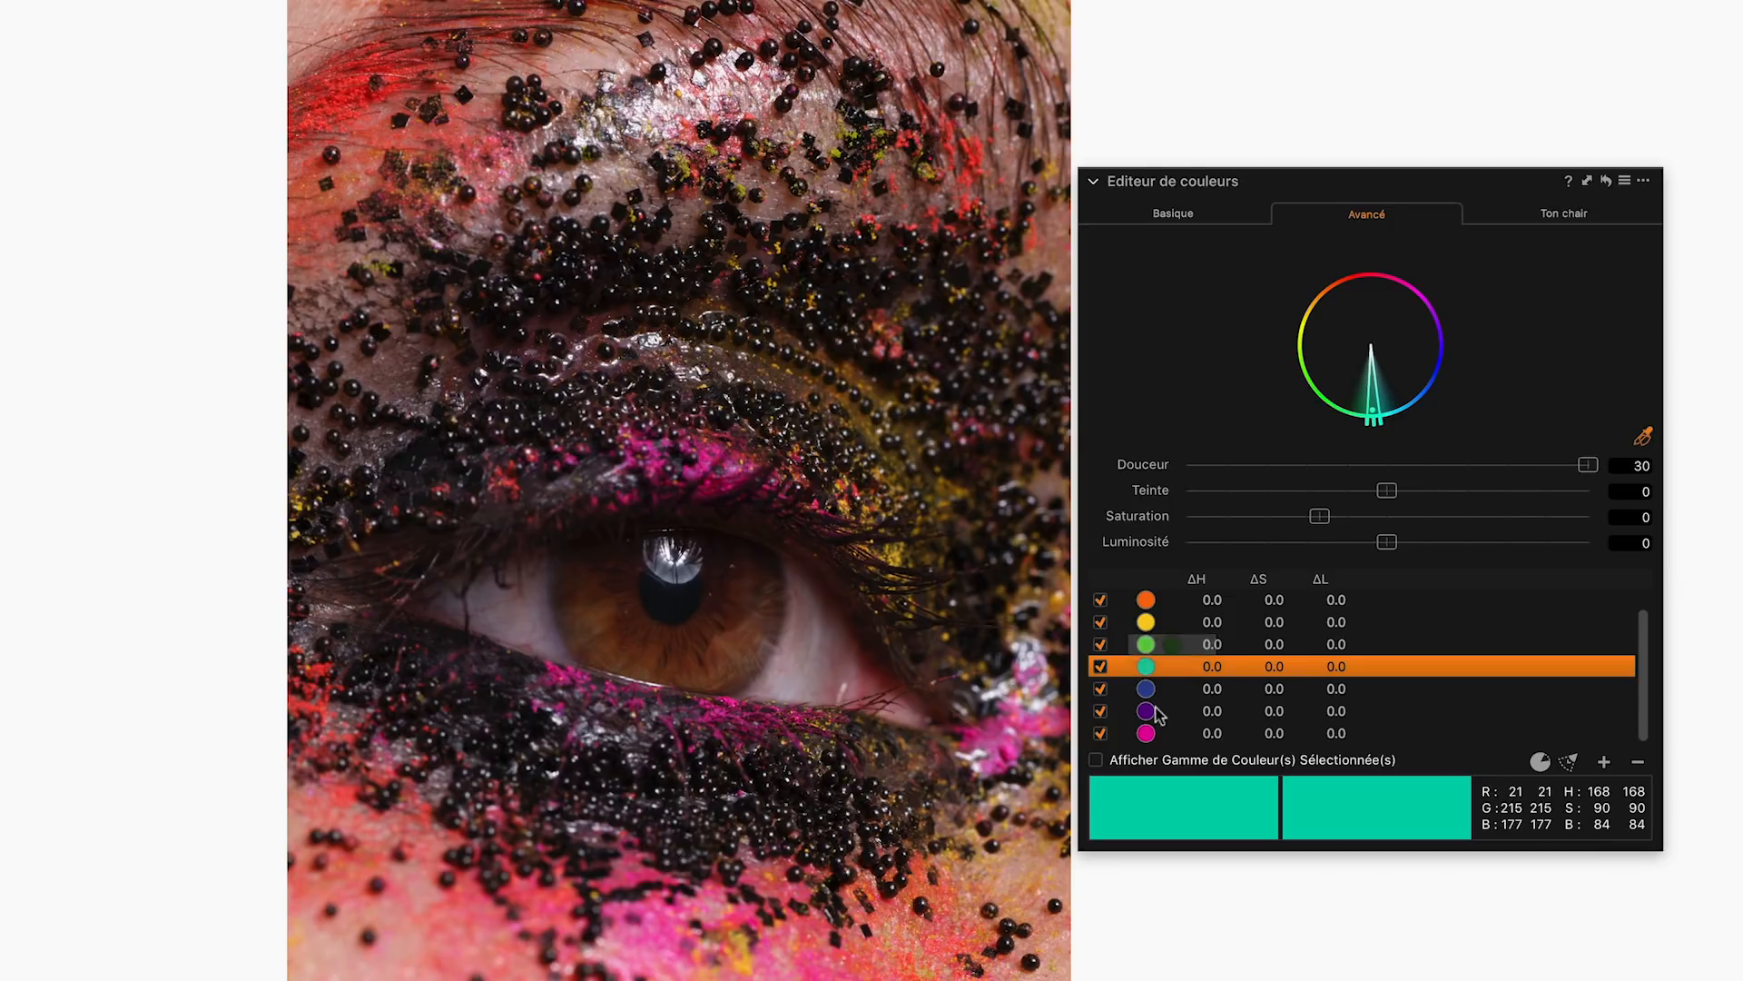
click(1227, 645)
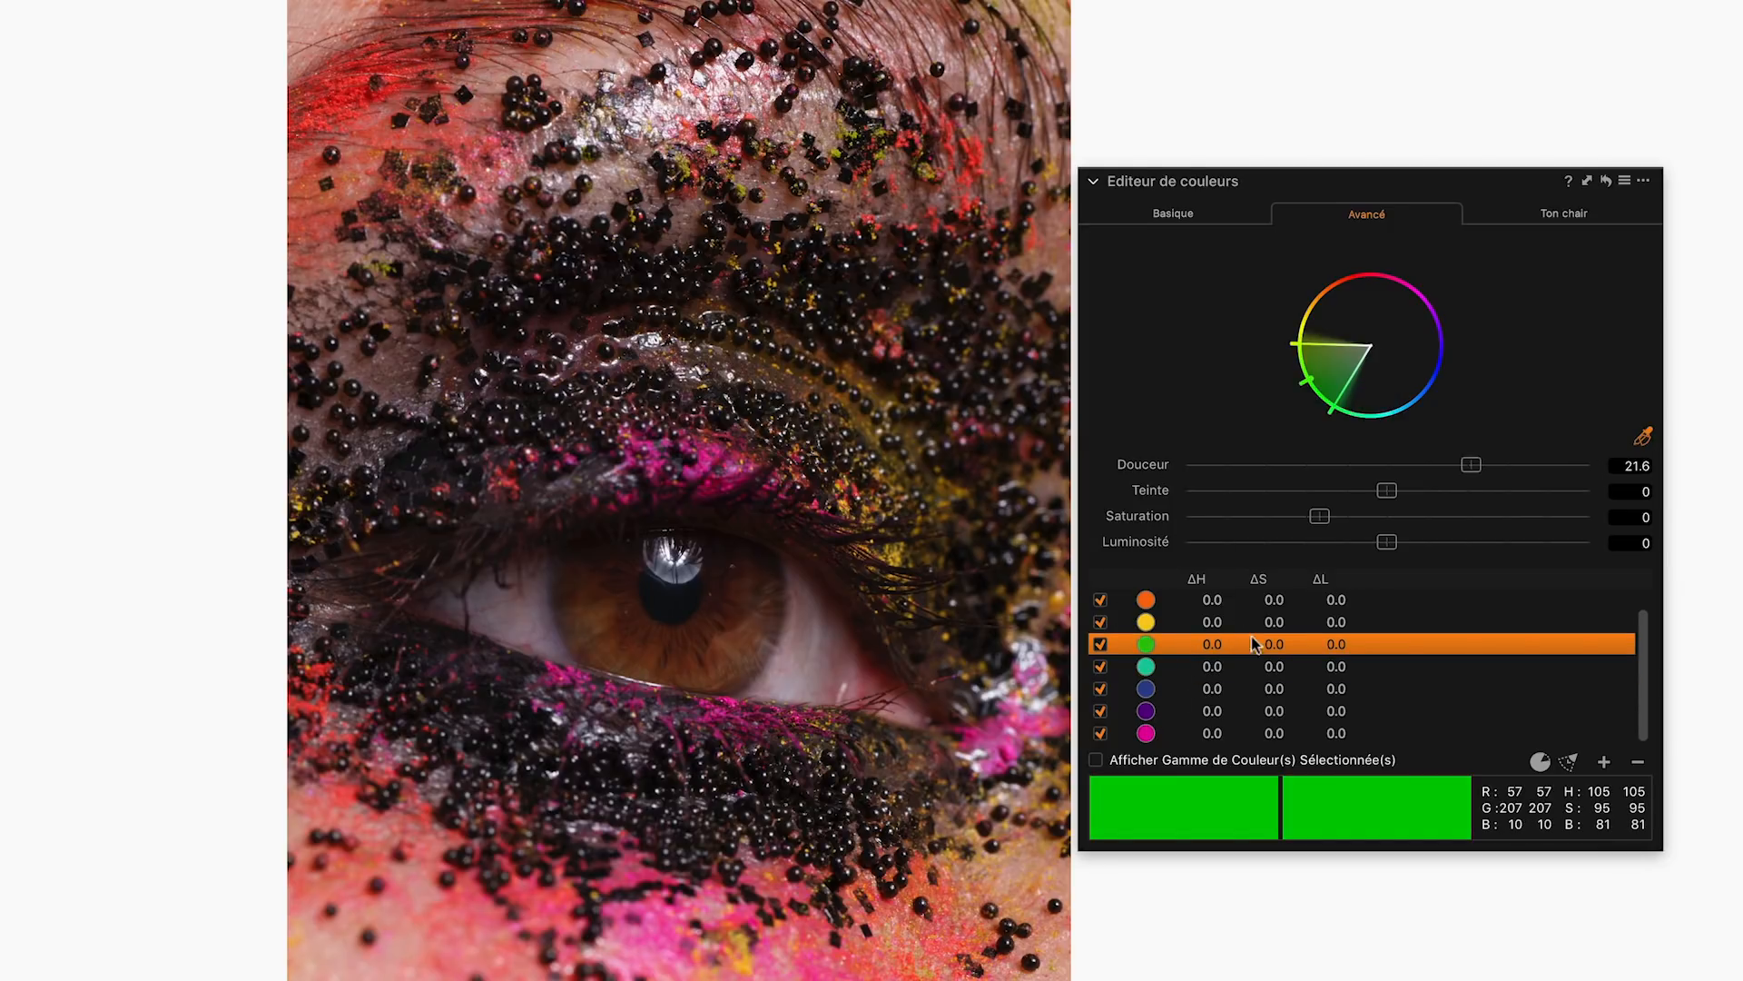
click(1241, 739)
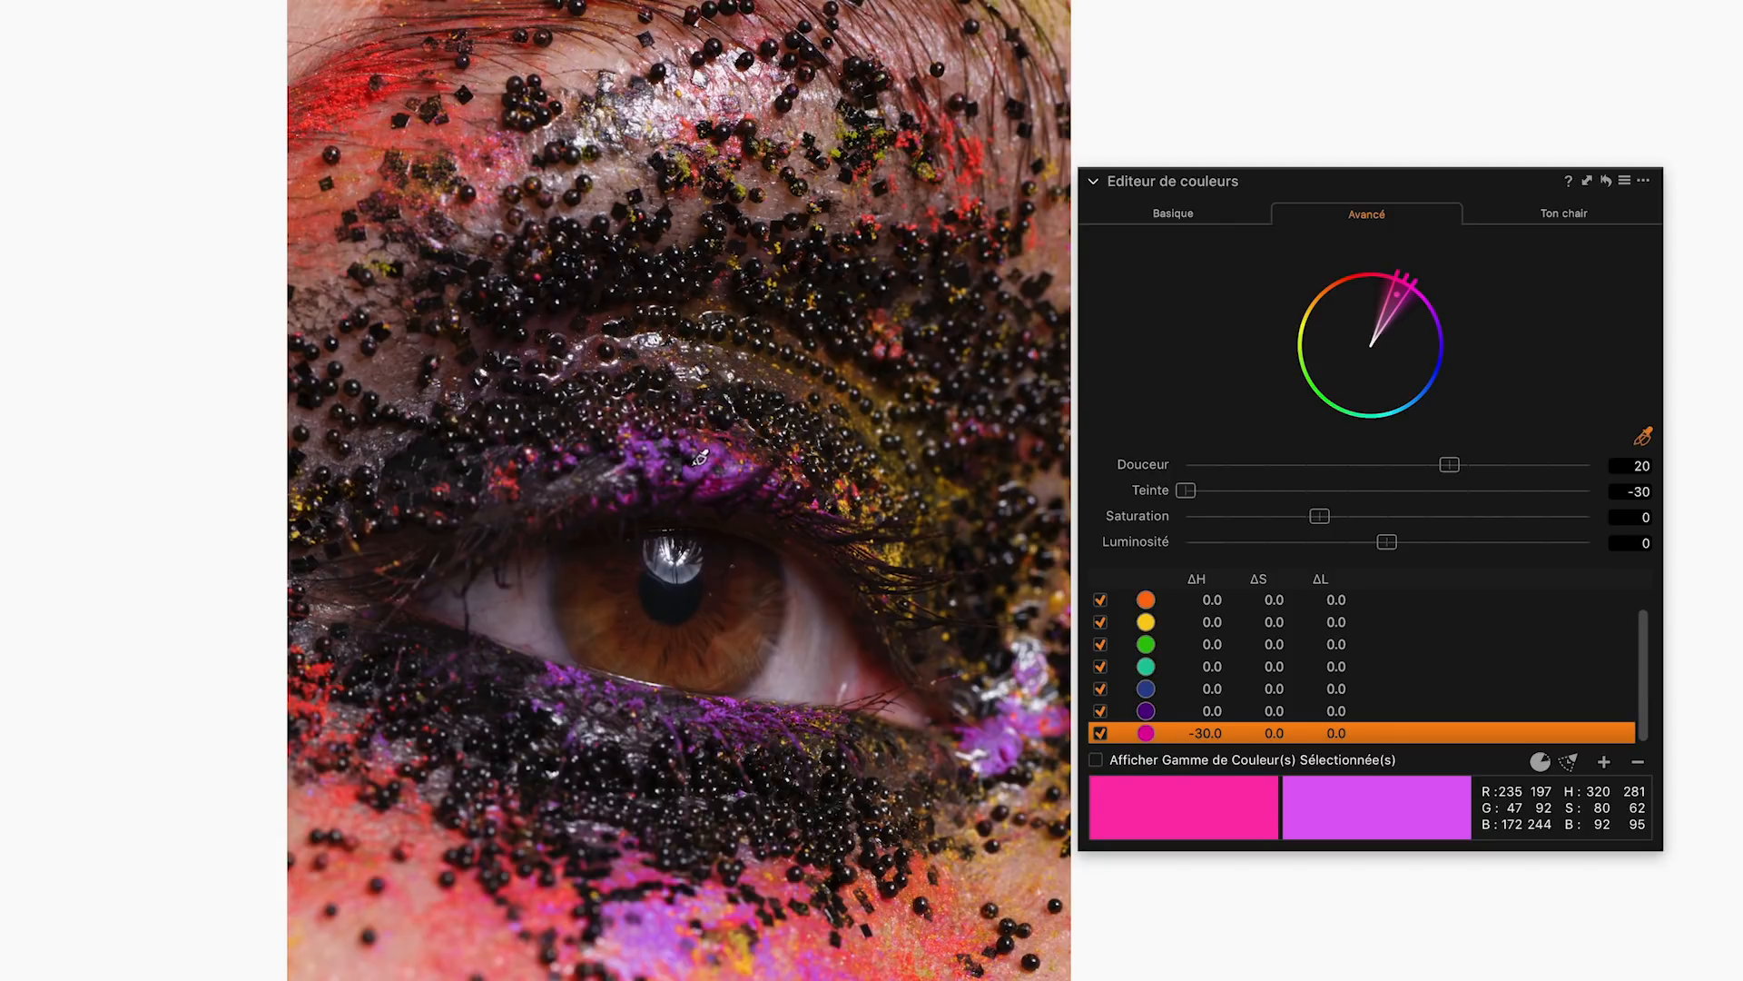
Sample the purple-tinted makeup on the upper eyelid, extend its range to the wheel's center and set its Teinte to -30.
click(702, 465)
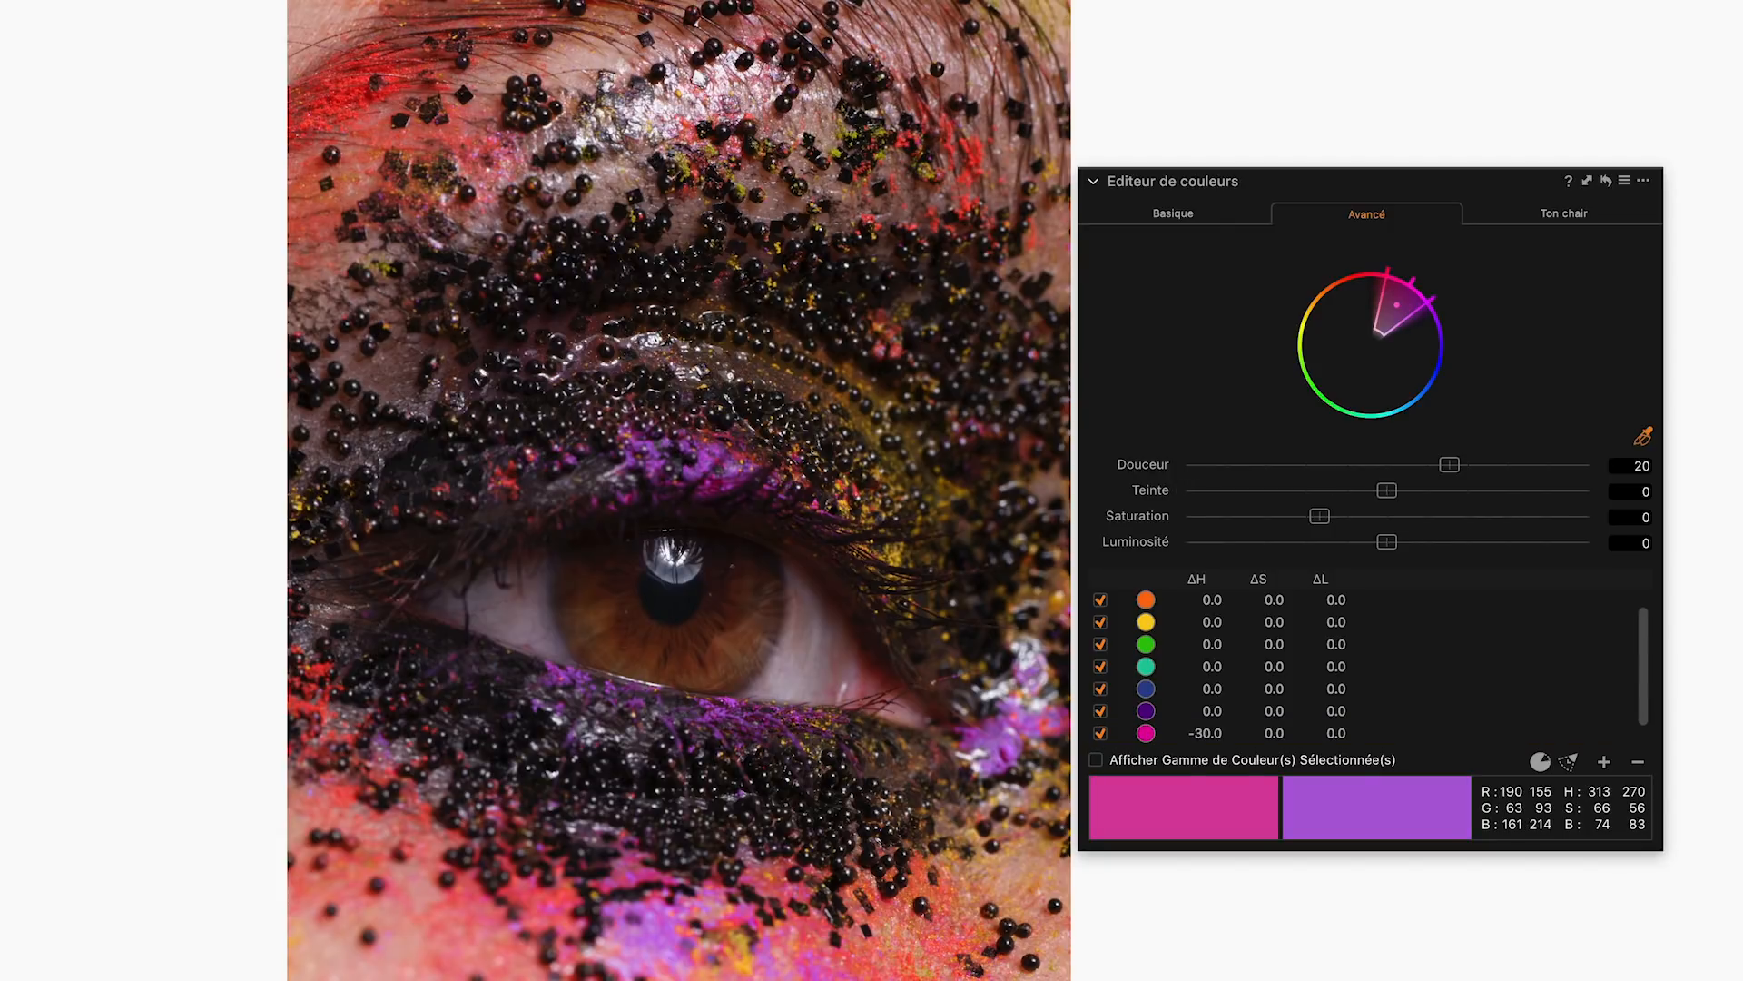
drag(1384, 335, 1336, 391)
drag(1383, 498, 1186, 490)
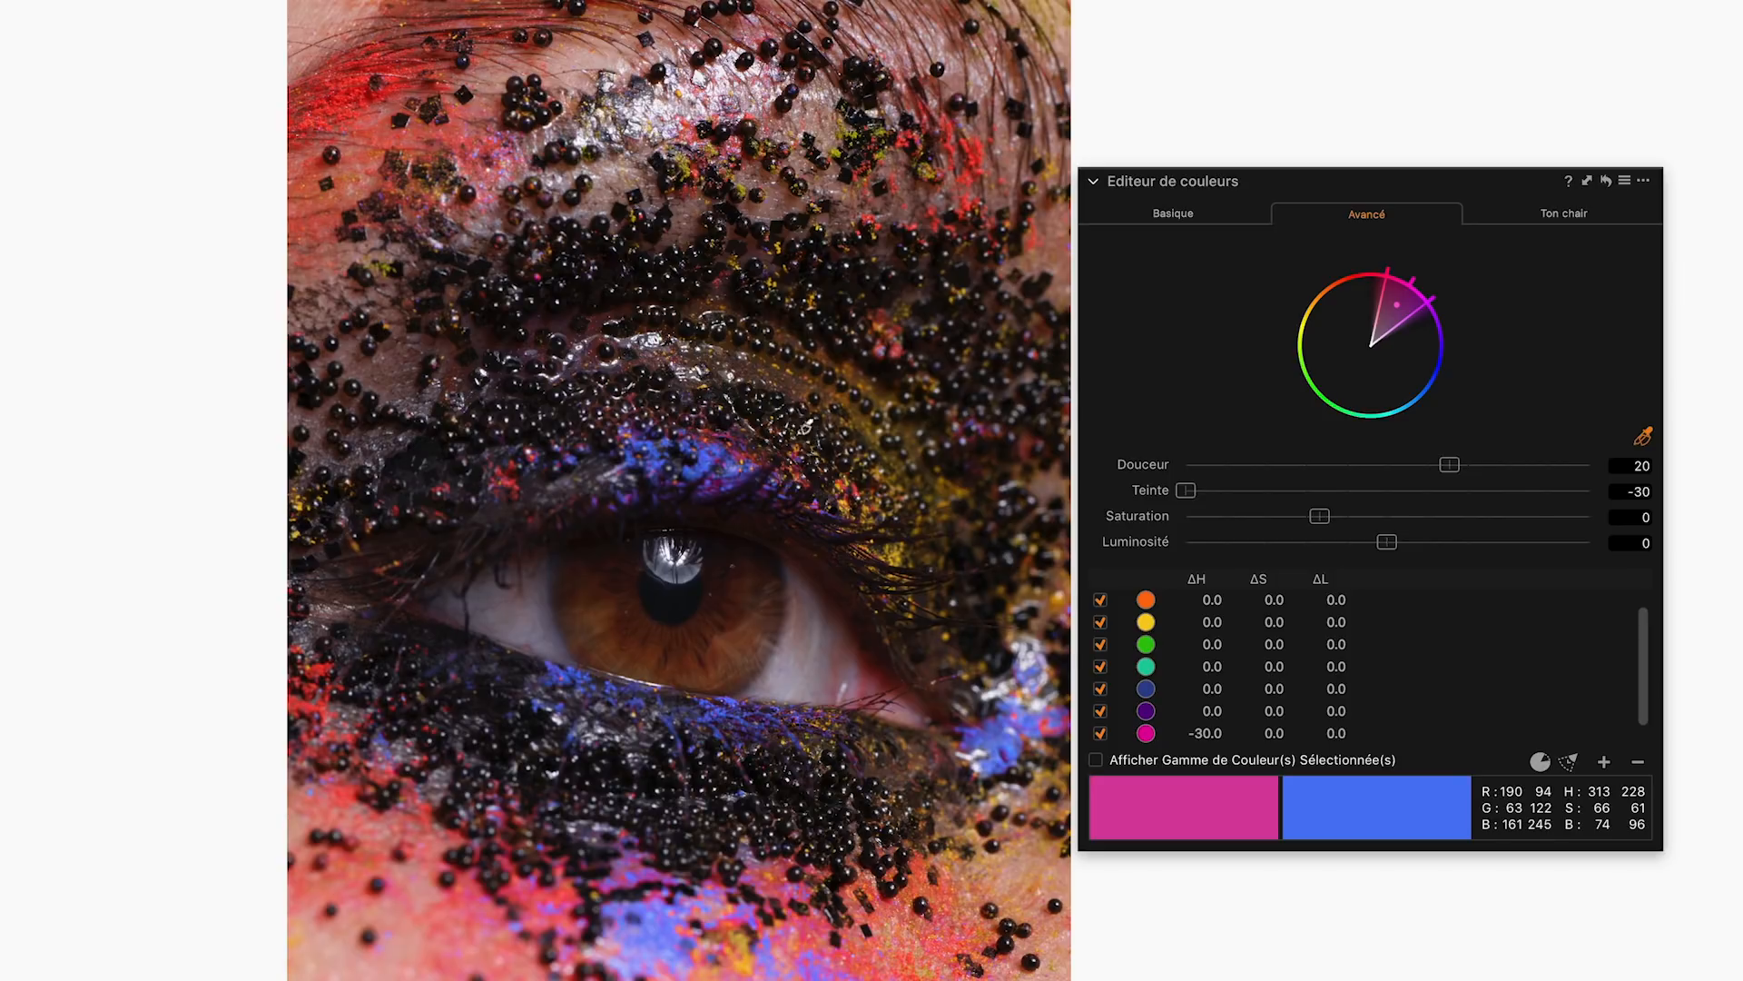
Sample the blue-violet upper eyelid makeup as another range, rotate it towards purple, extend it to the wheel's center and set Teinte to -30.
click(704, 468)
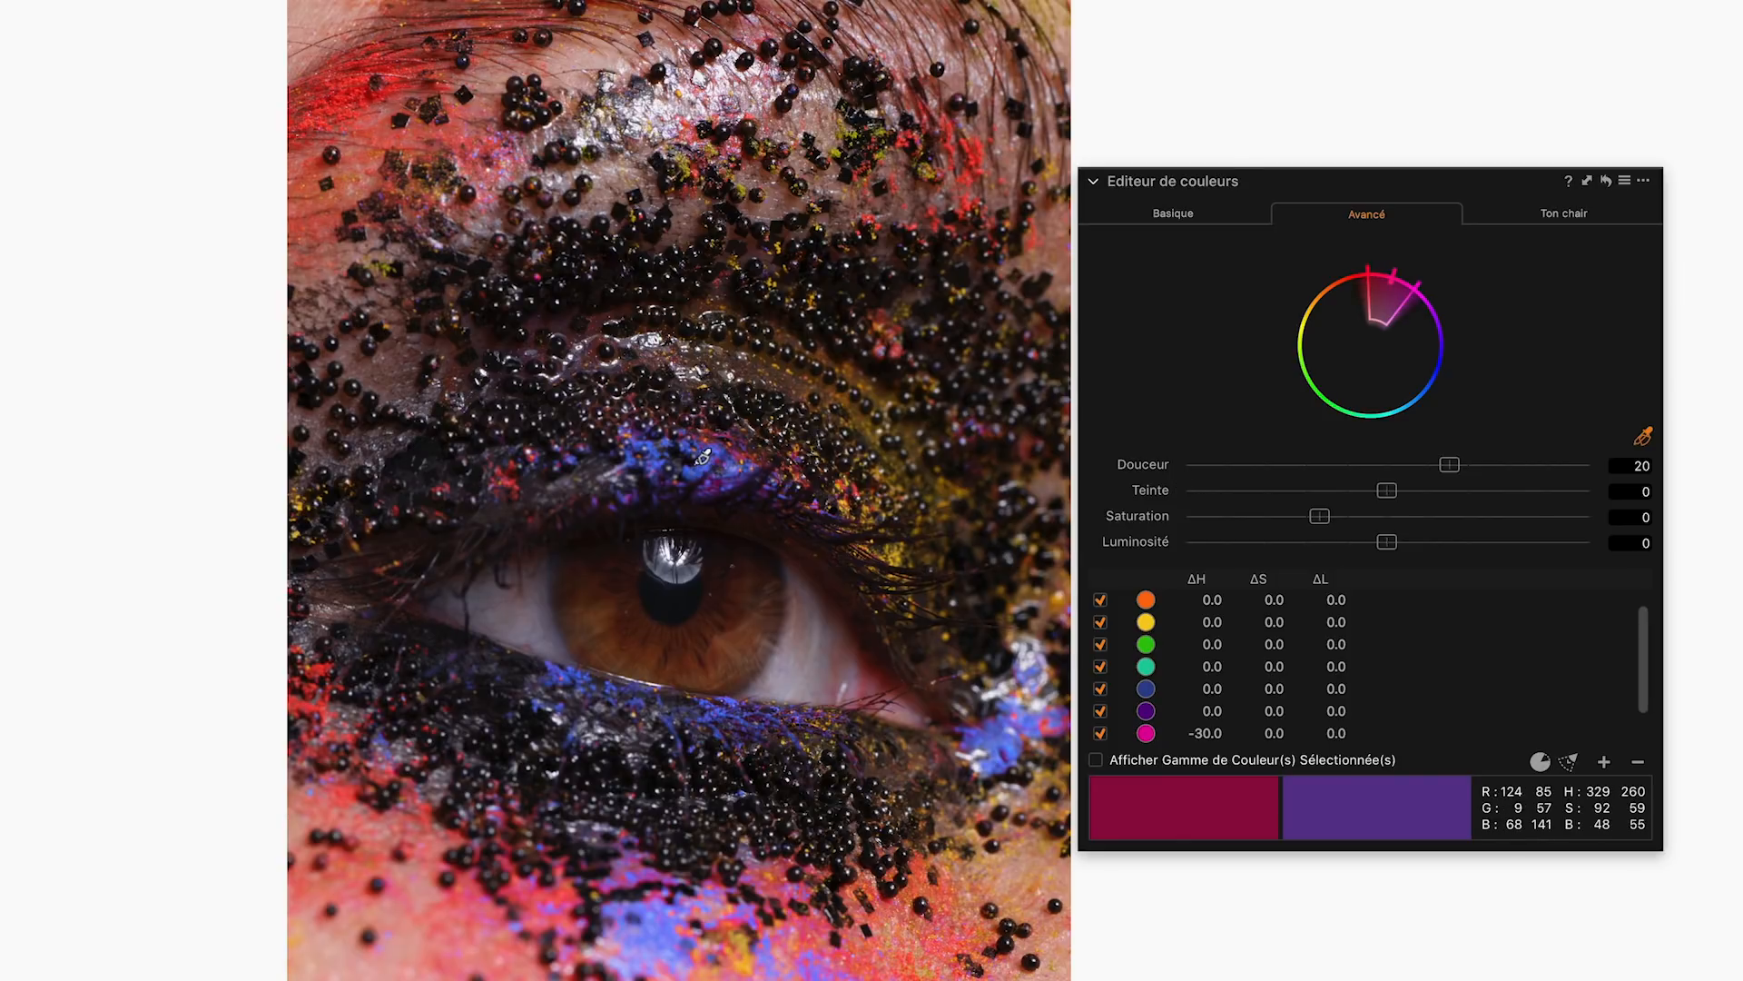
mouse_move(1410, 280)
mouse_down()
mouse_move(1389, 330)
mouse_move(1392, 276)
mouse_up()
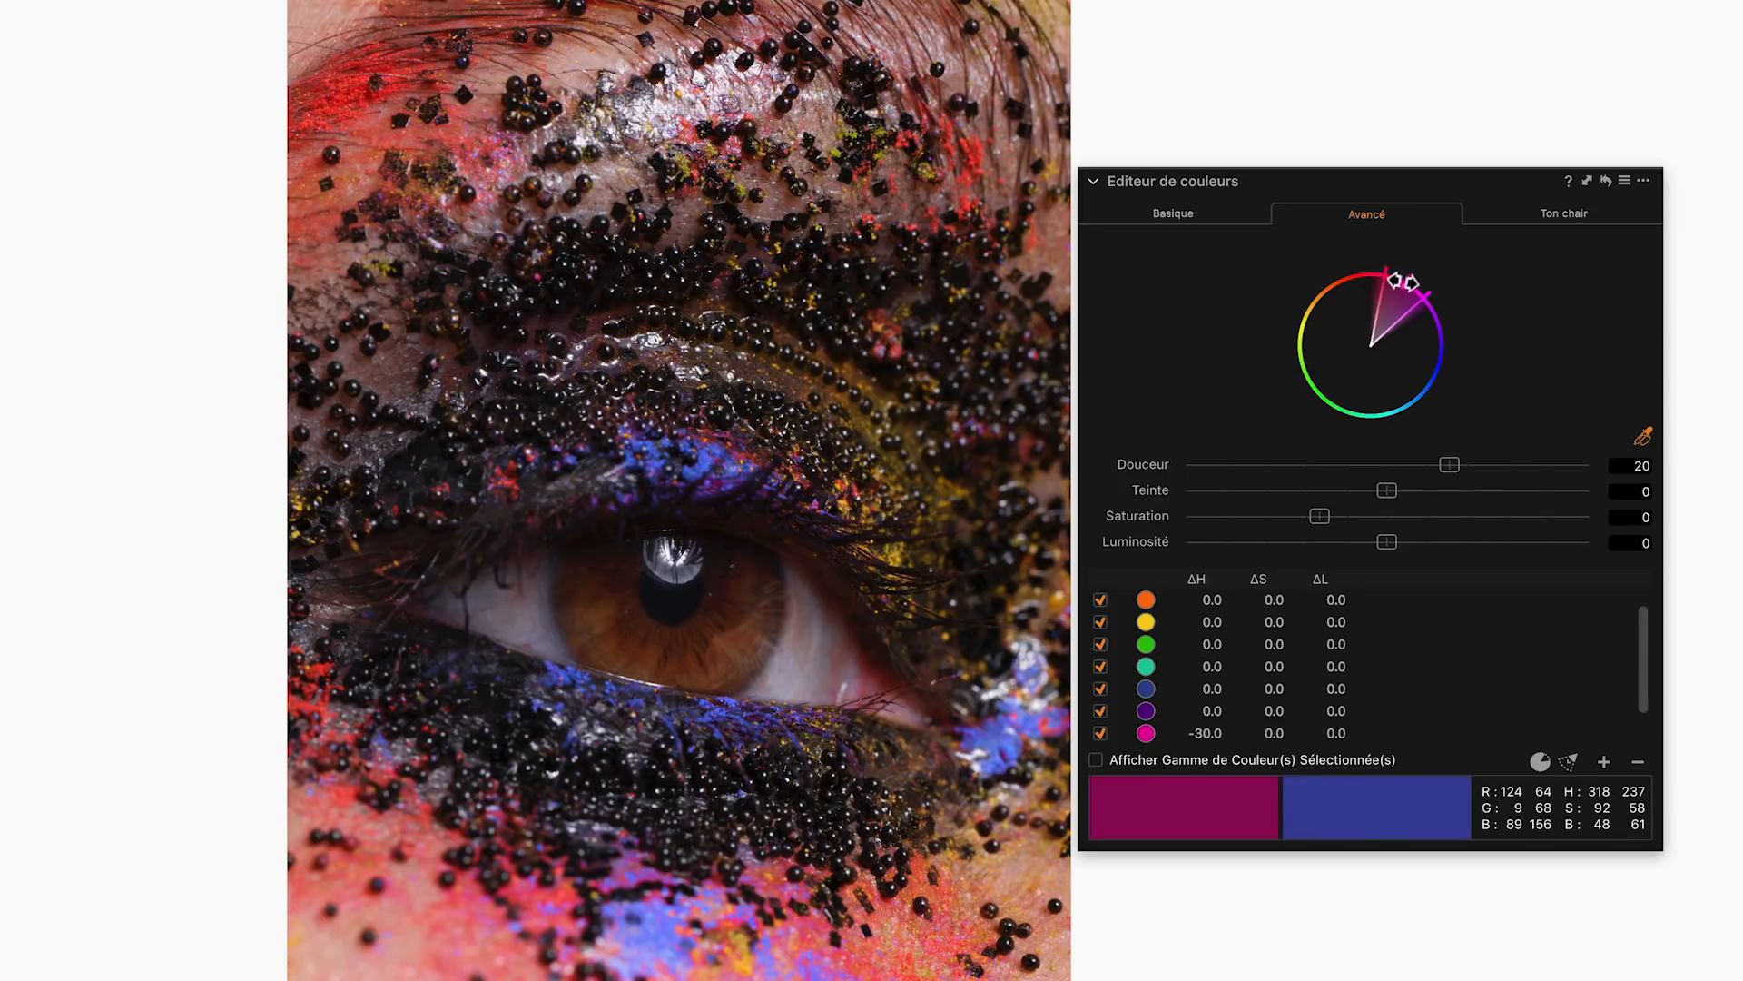
drag(1390, 502, 1180, 495)
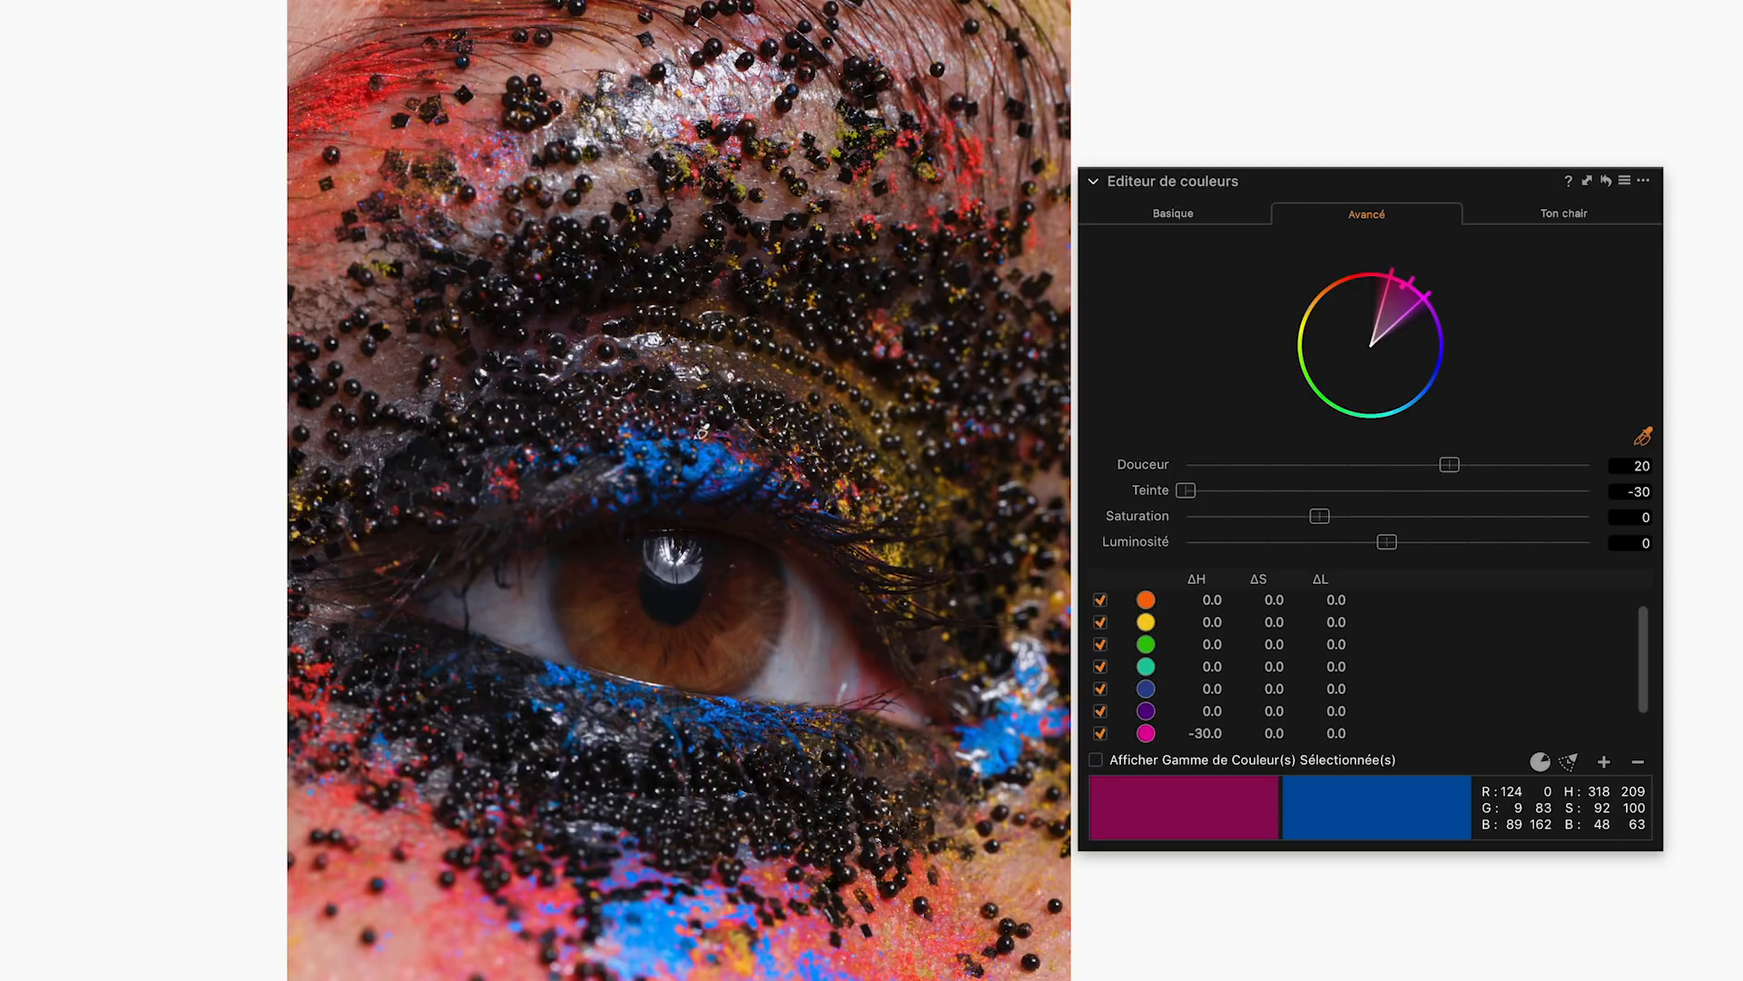
Sample the blue upper eyelid makeup once more, extend the new range to the wheel's center and set its Teinte to -30.
click(700, 463)
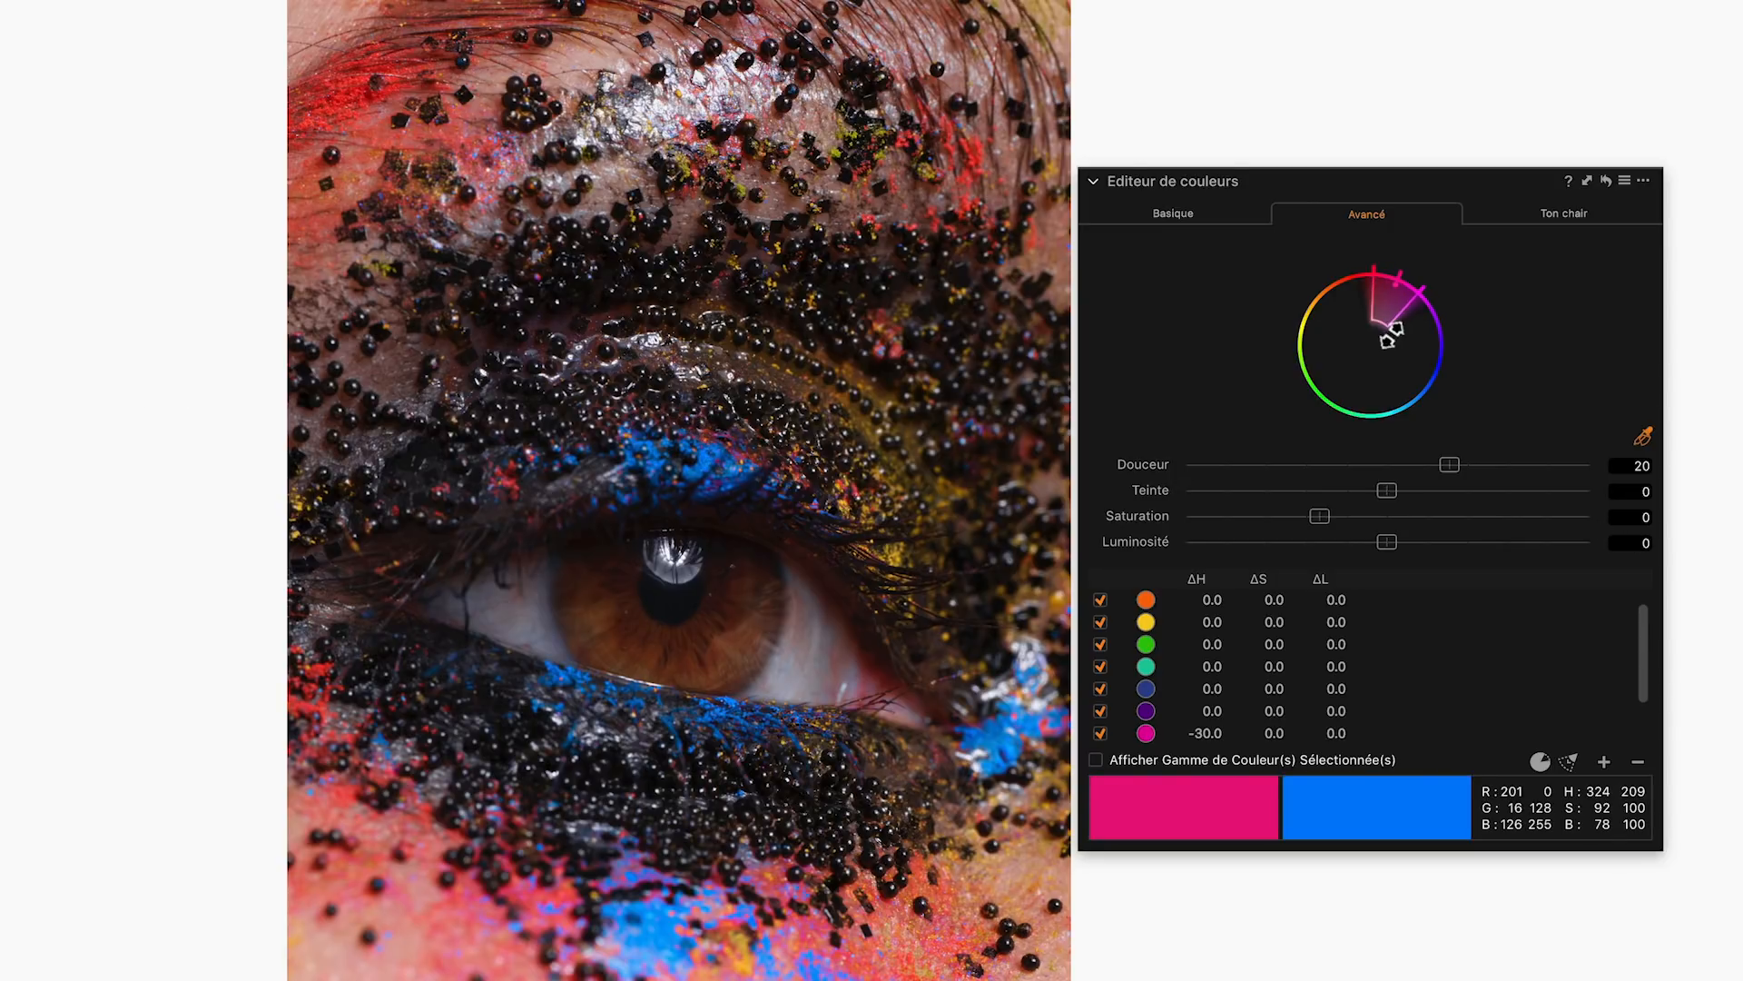
drag(1327, 491, 1182, 491)
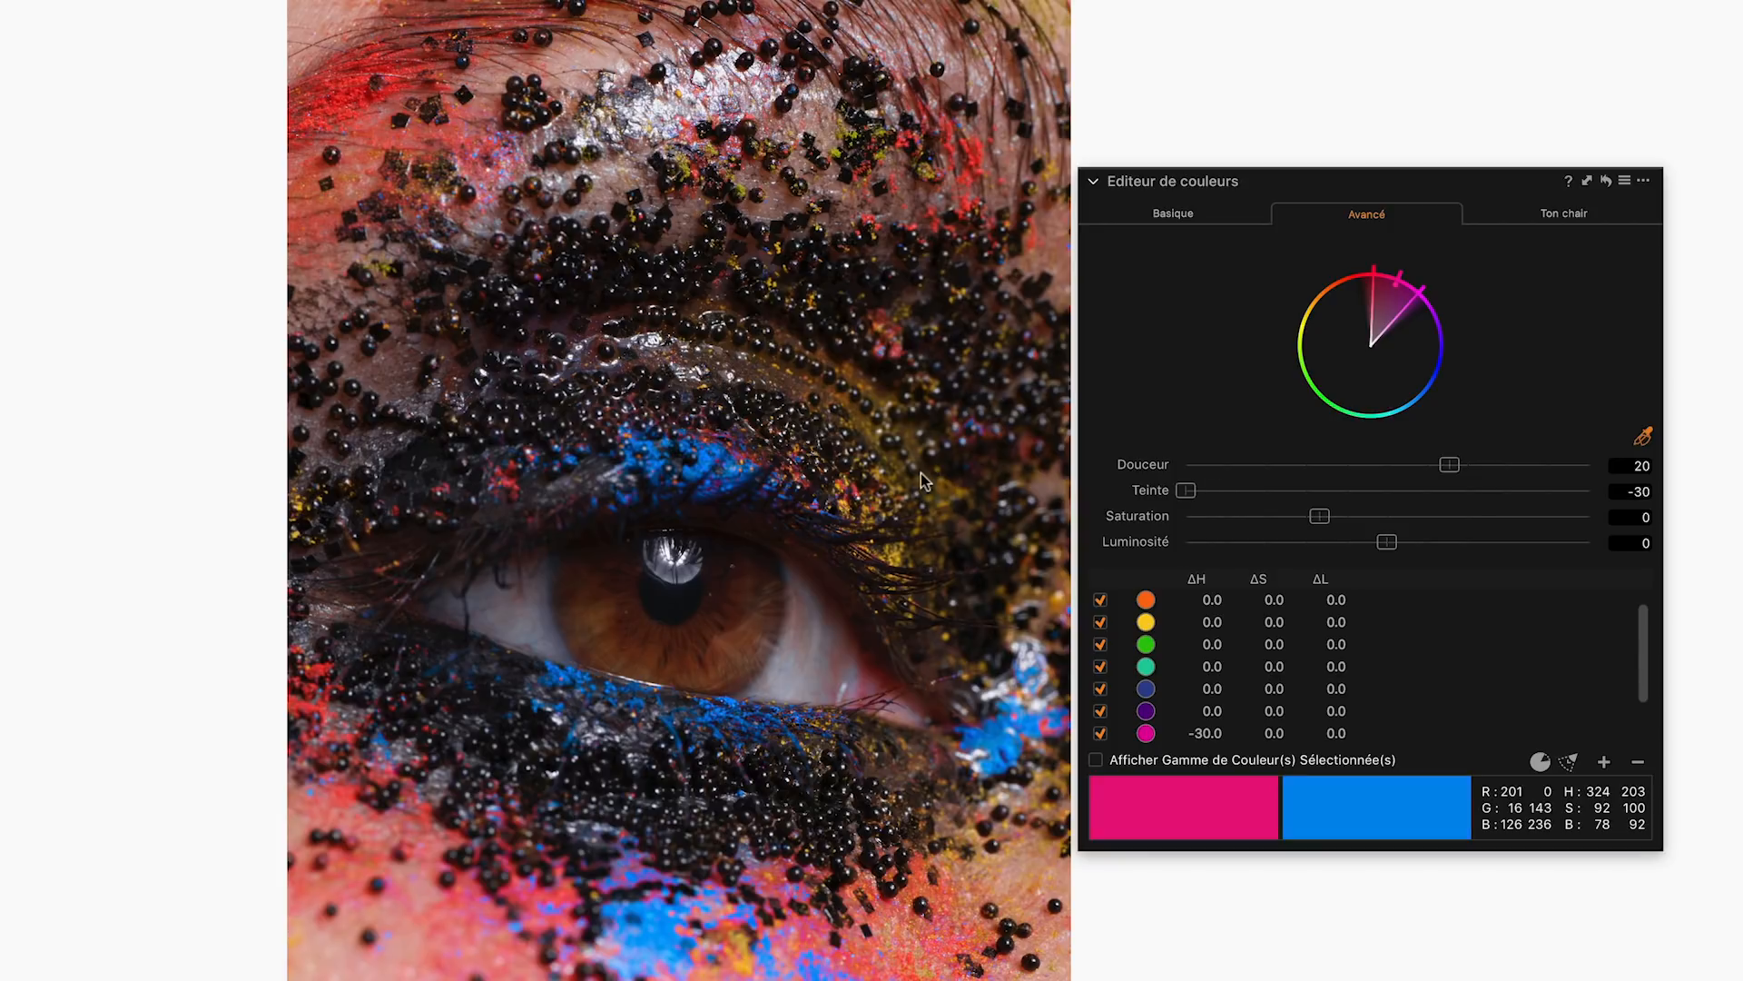